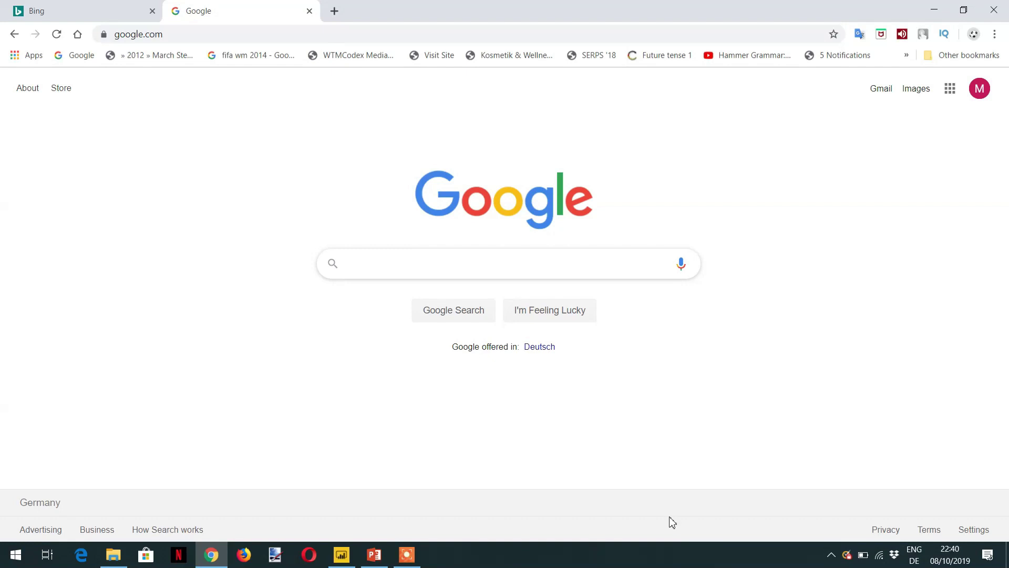
Step: Search Google for 'power bi desktop download' using the autocomplete suggestion
text(ower bi )
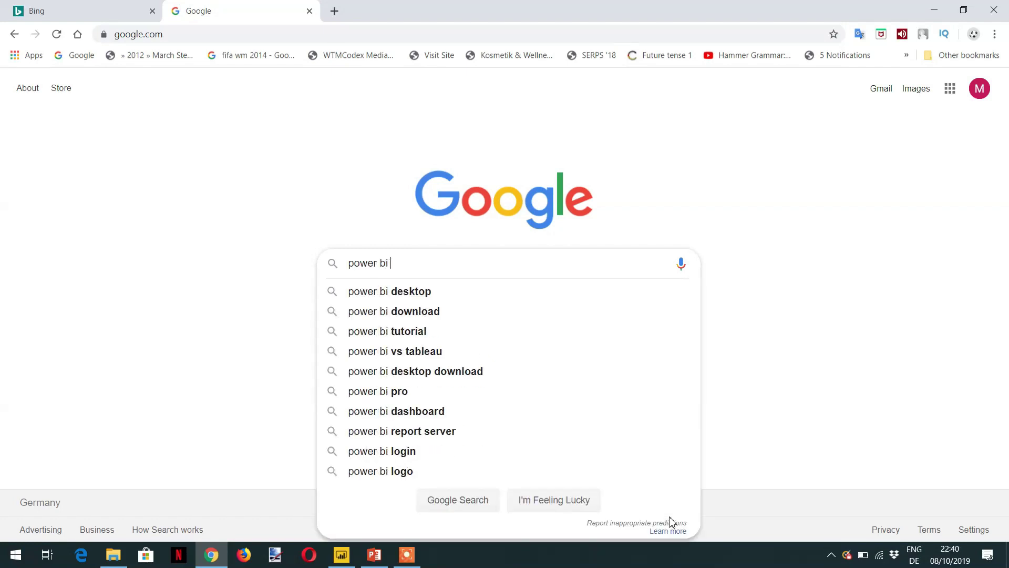
text(deks)
key(Down)
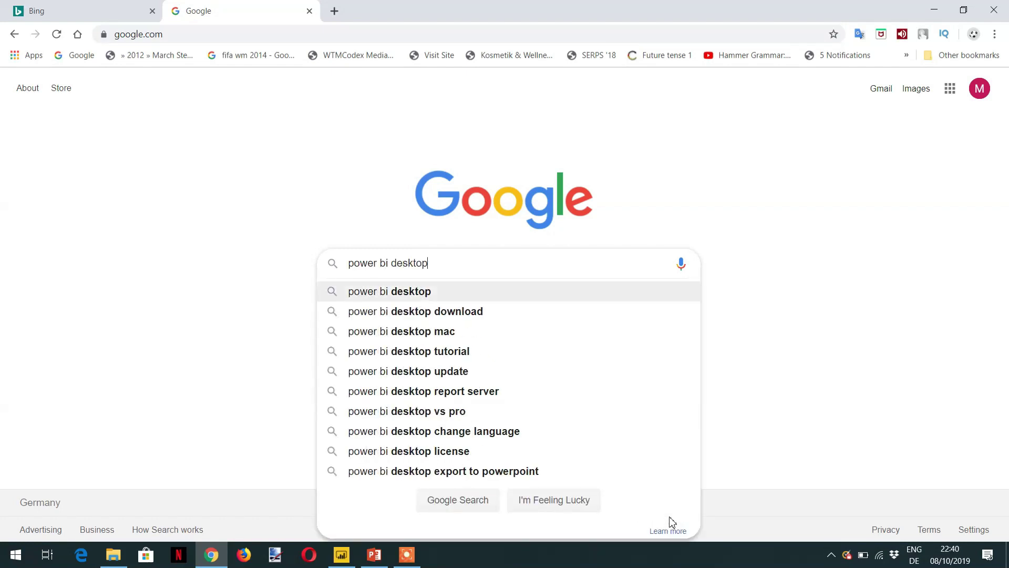
key(Down)
key(Return)
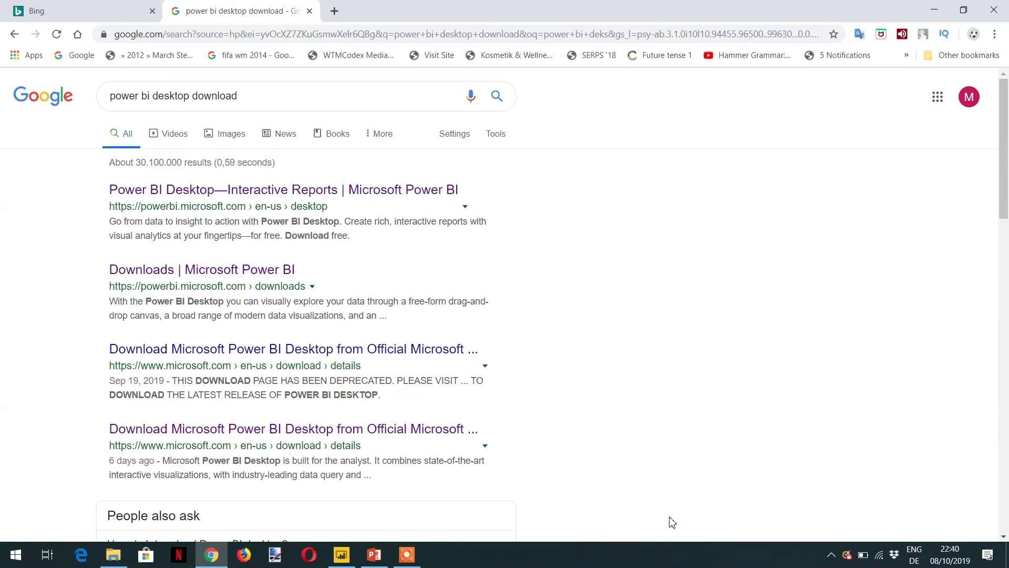
Step: Open the 'Downloads | Microsoft Power BI' page, then switch to the Power BI Desktop window
click(203, 275)
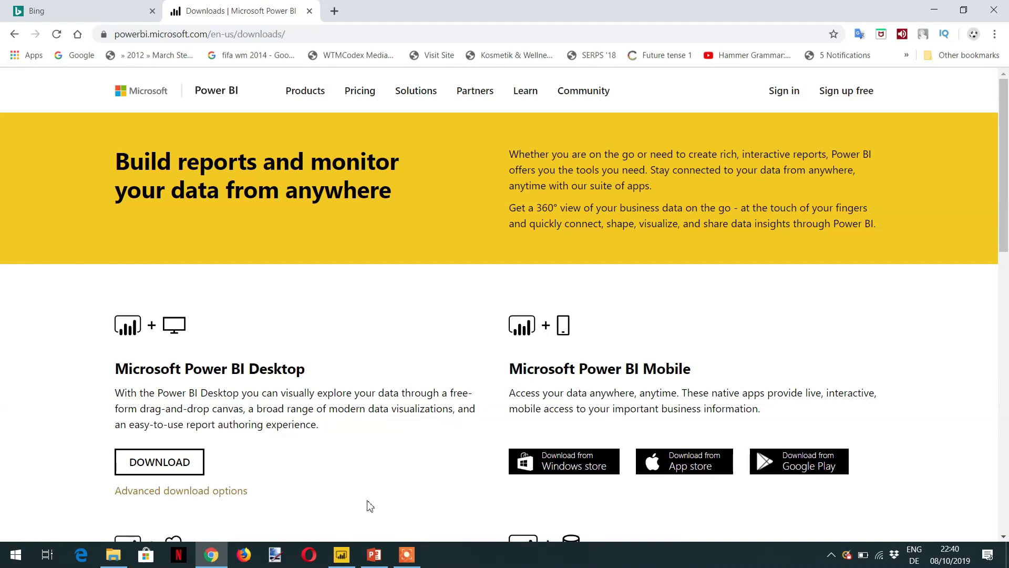
click(342, 556)
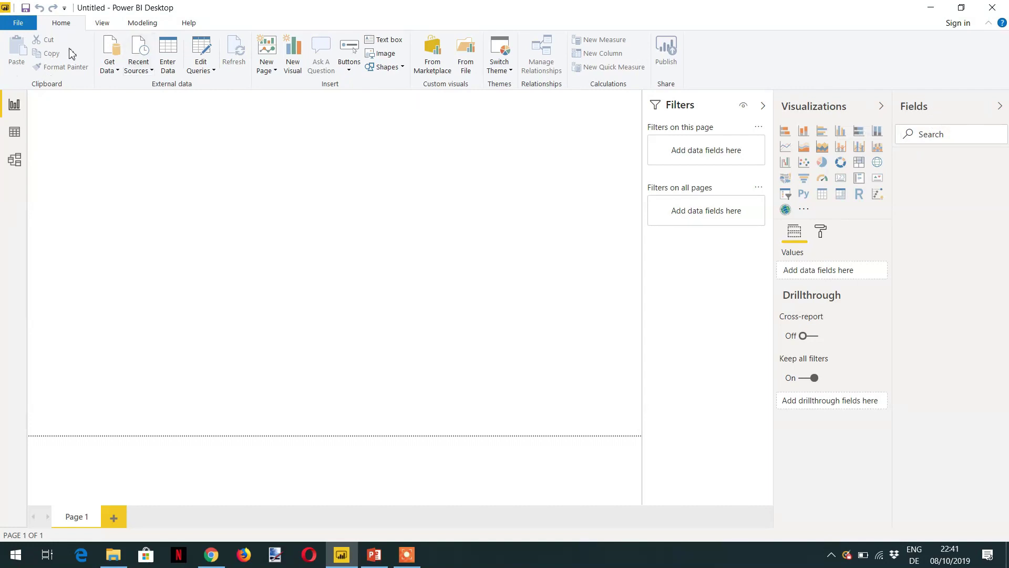
click(103, 27)
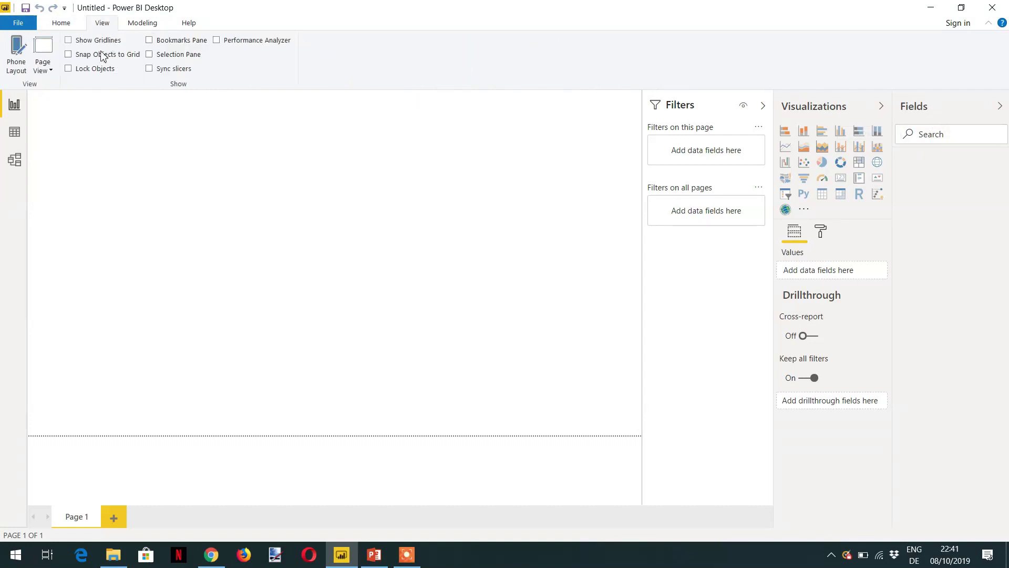
click(151, 28)
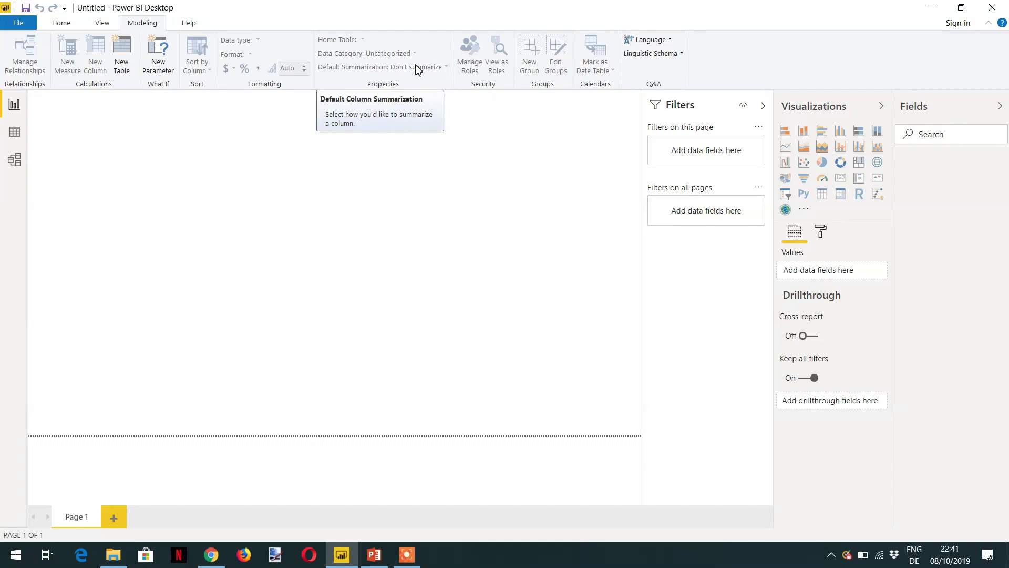
scroll(121, 76, up, 2)
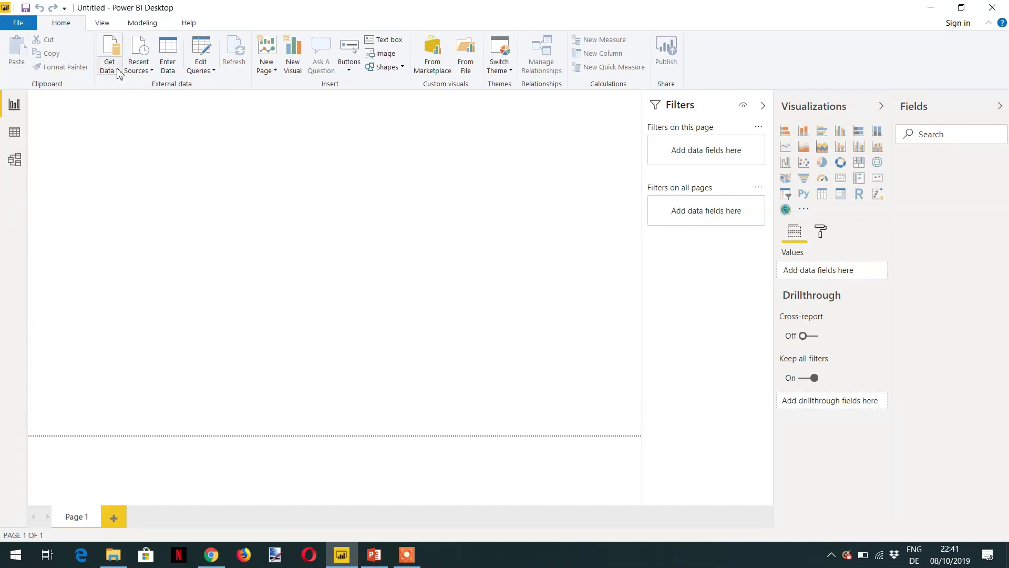
click(116, 74)
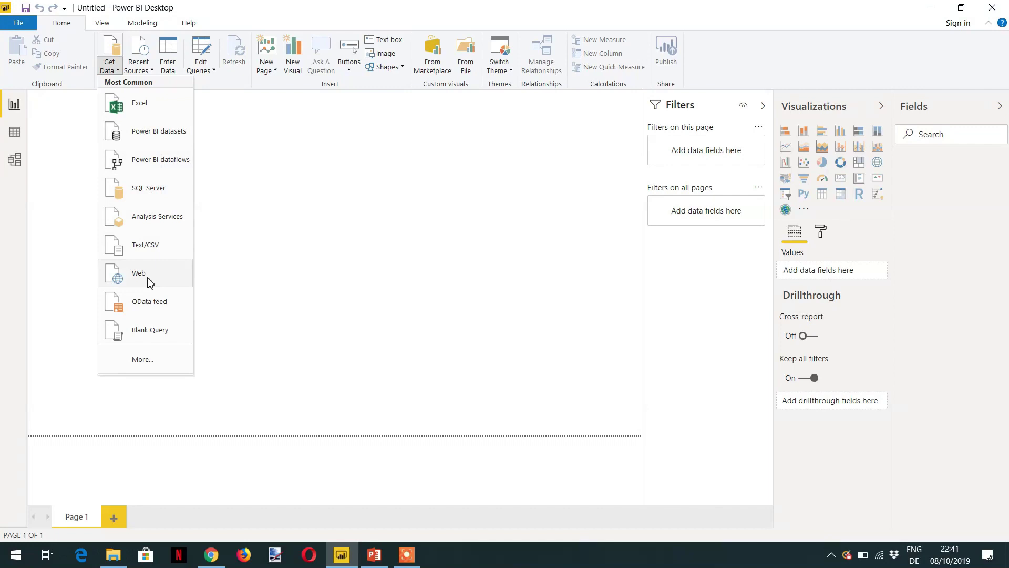
click(148, 362)
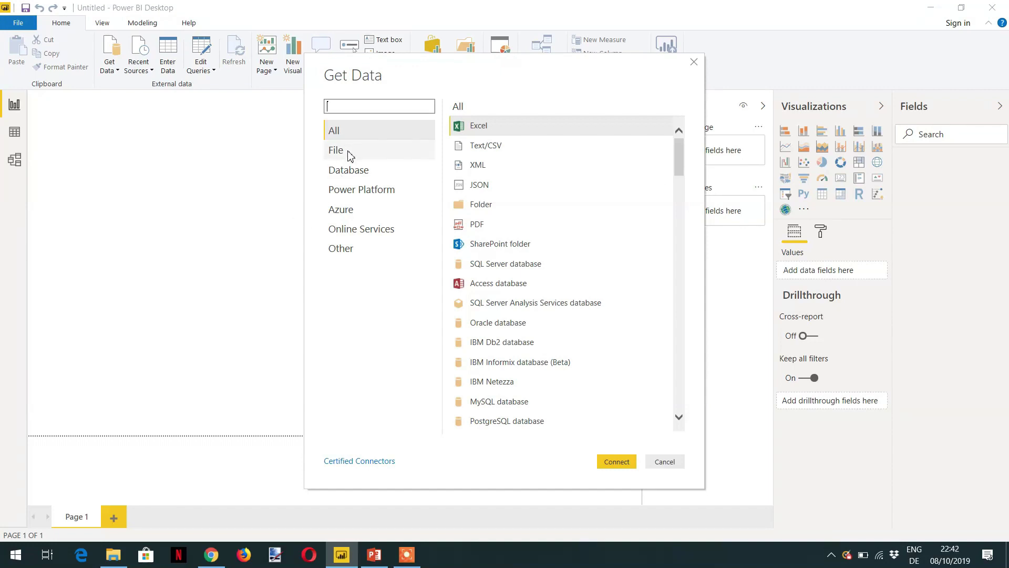
click(350, 157)
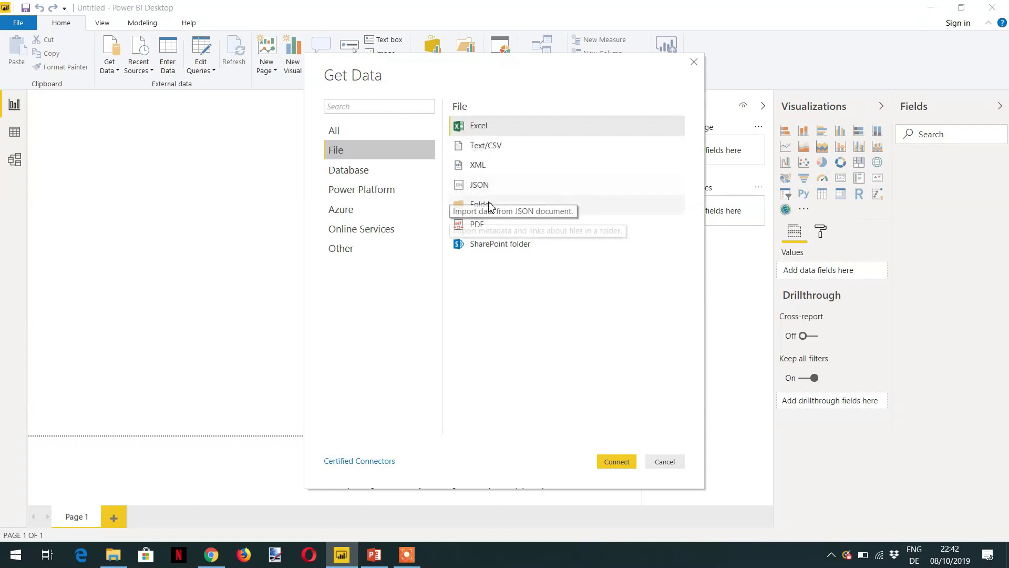
click(361, 175)
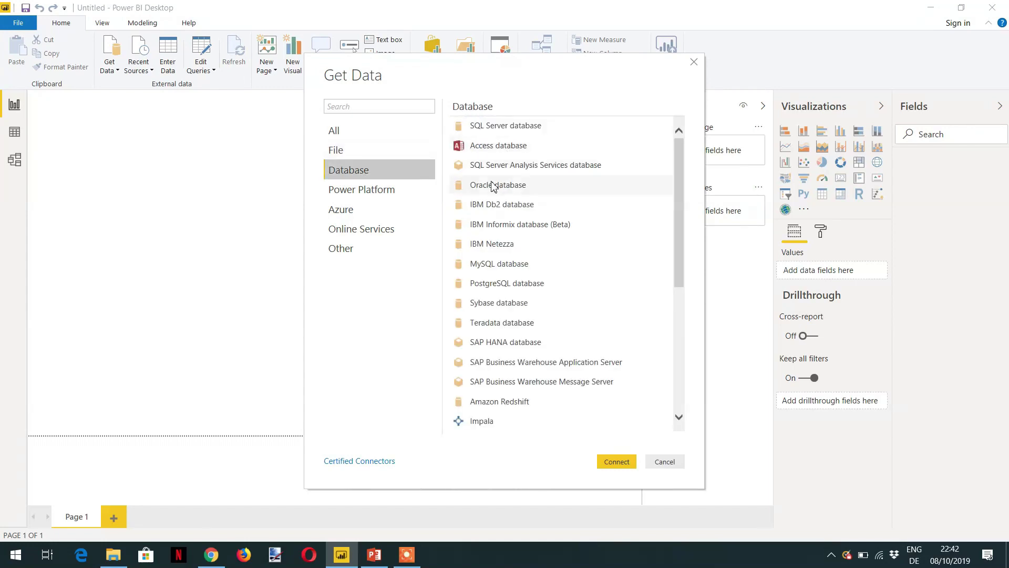
click(362, 192)
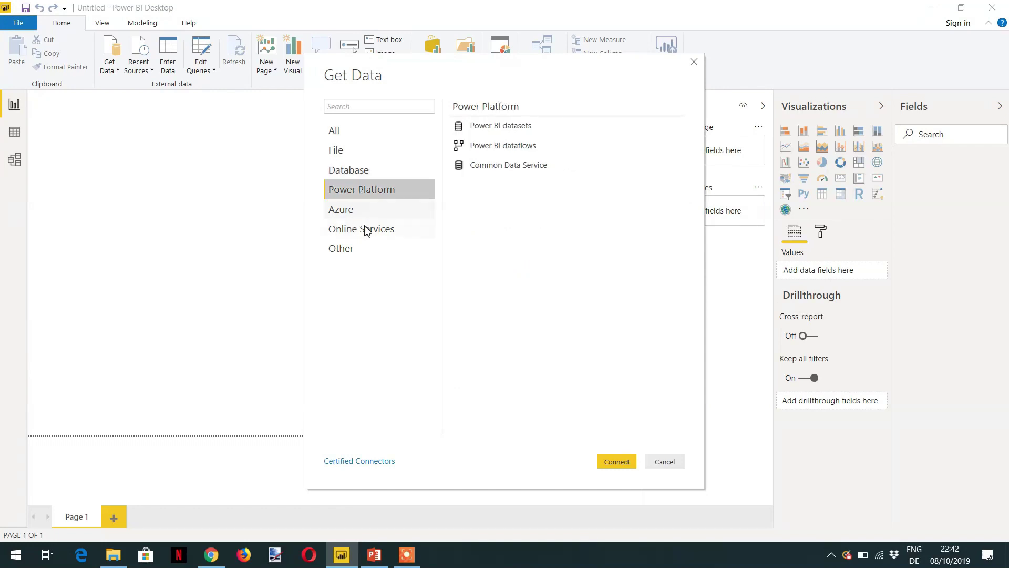
click(355, 250)
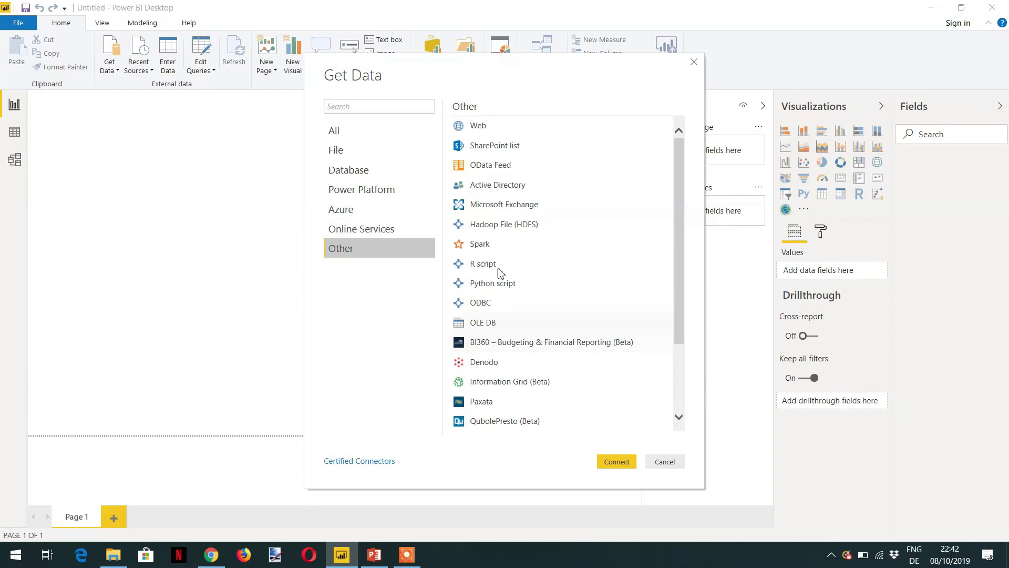
click(368, 155)
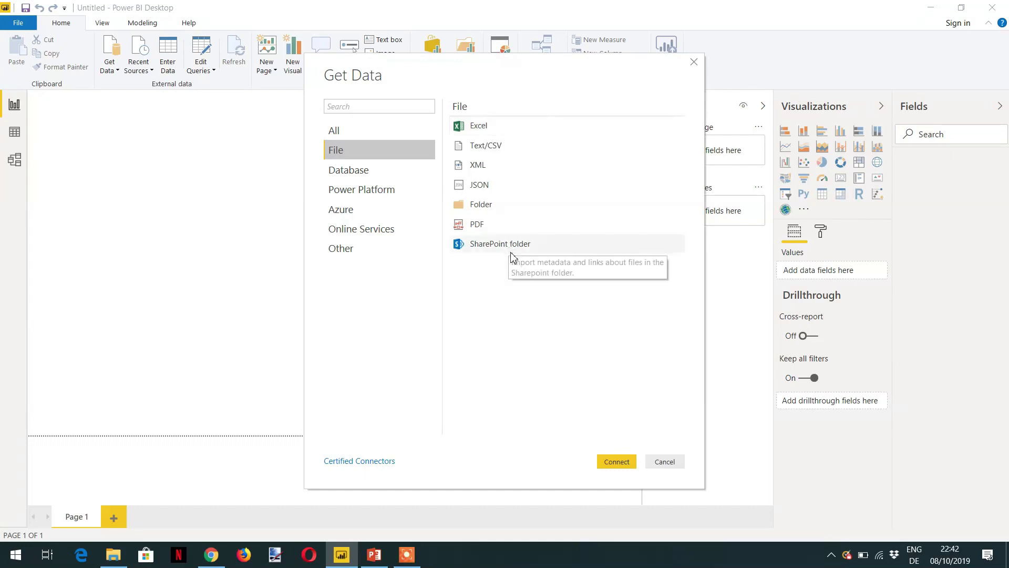
click(665, 462)
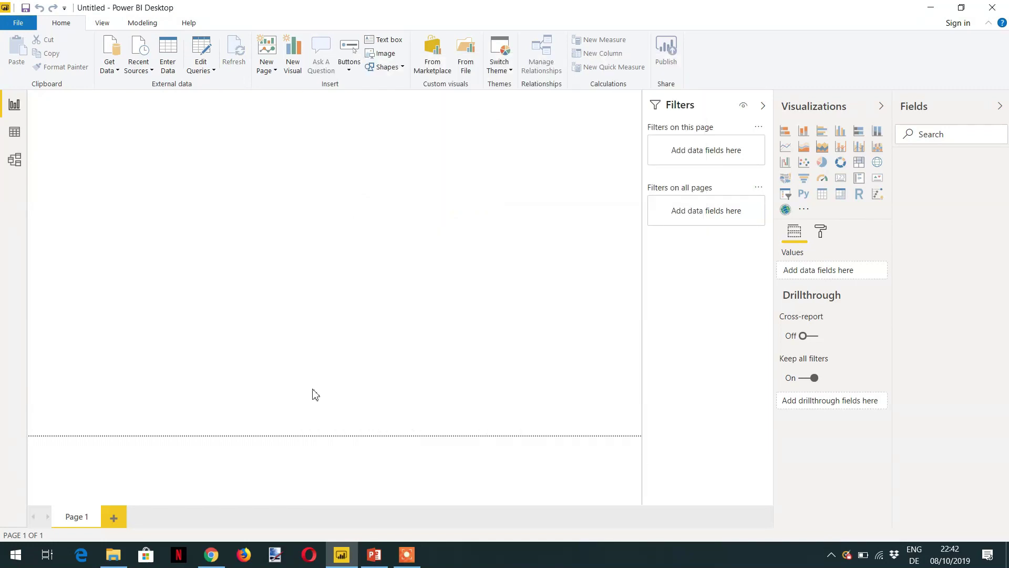
click(114, 554)
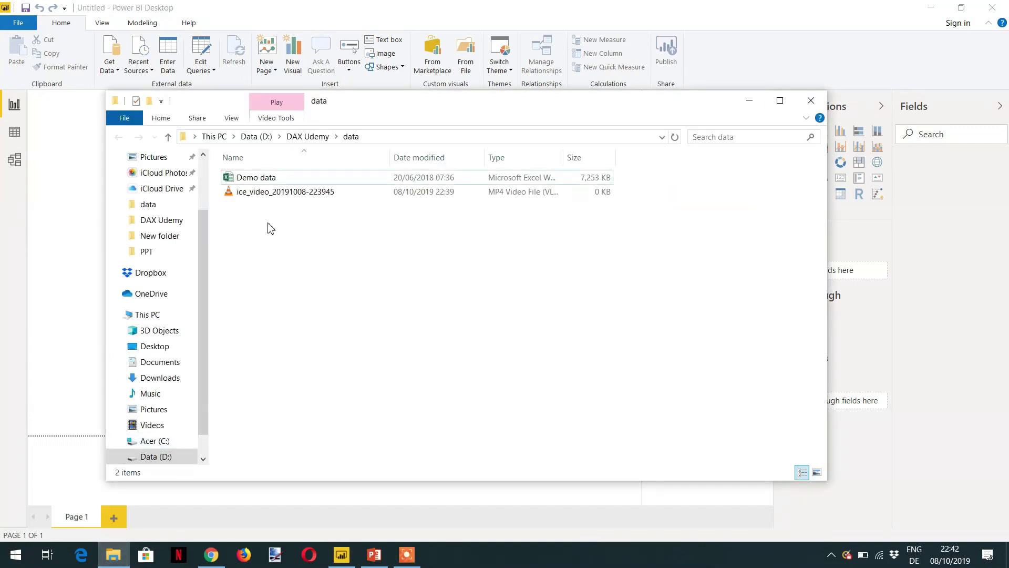
double_click(256, 179)
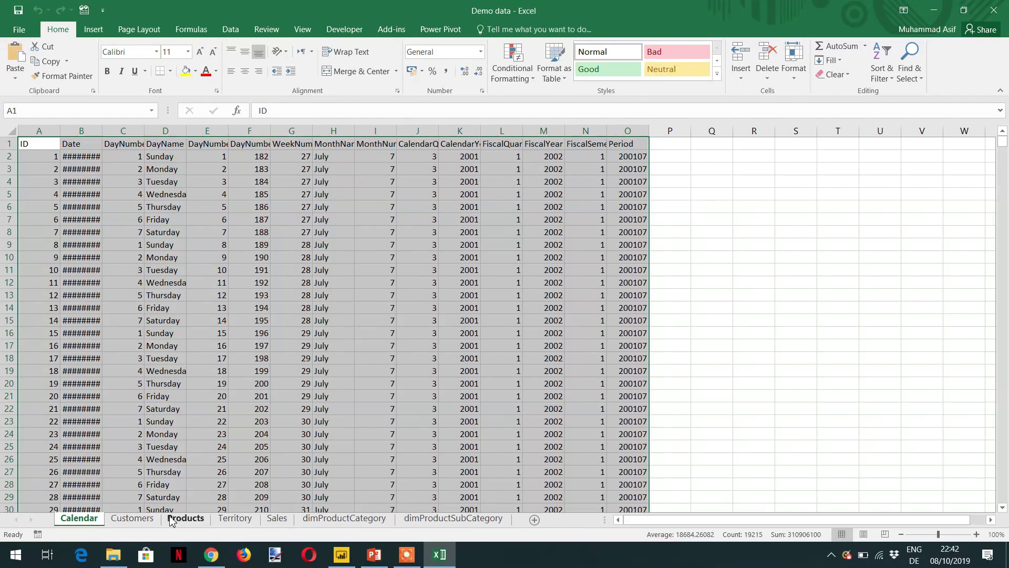
click(132, 518)
click(185, 518)
click(234, 519)
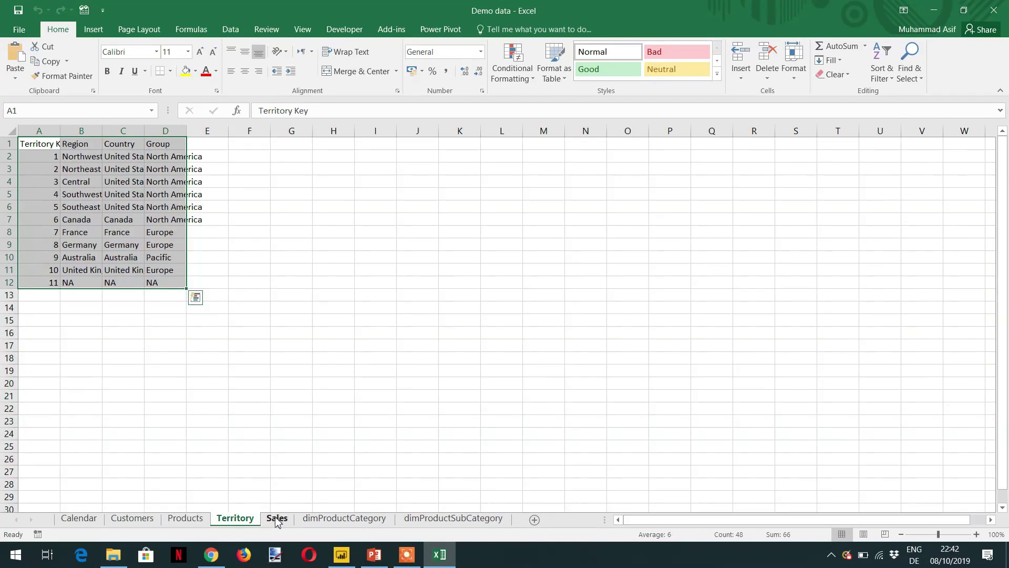
click(278, 520)
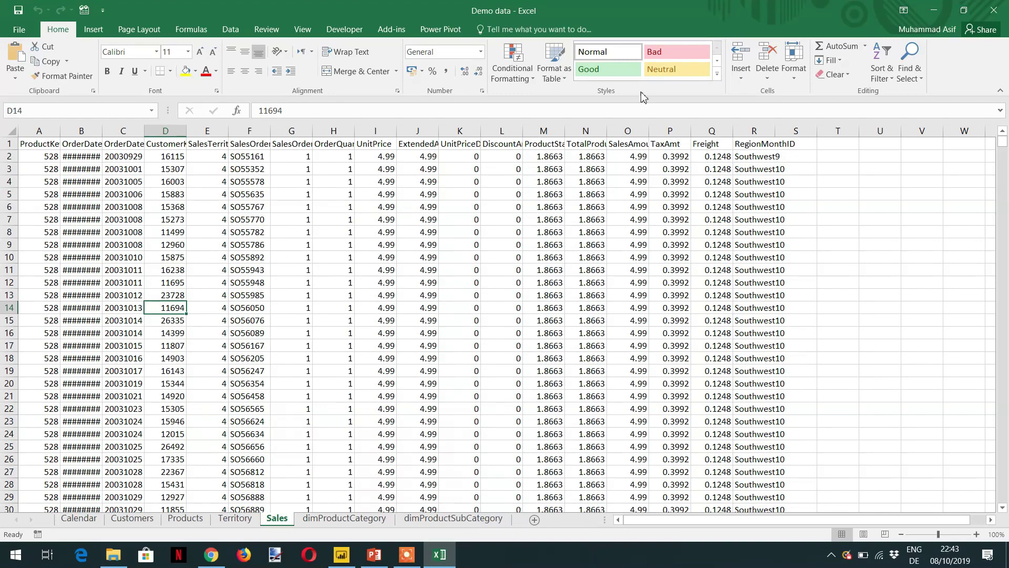
click(994, 10)
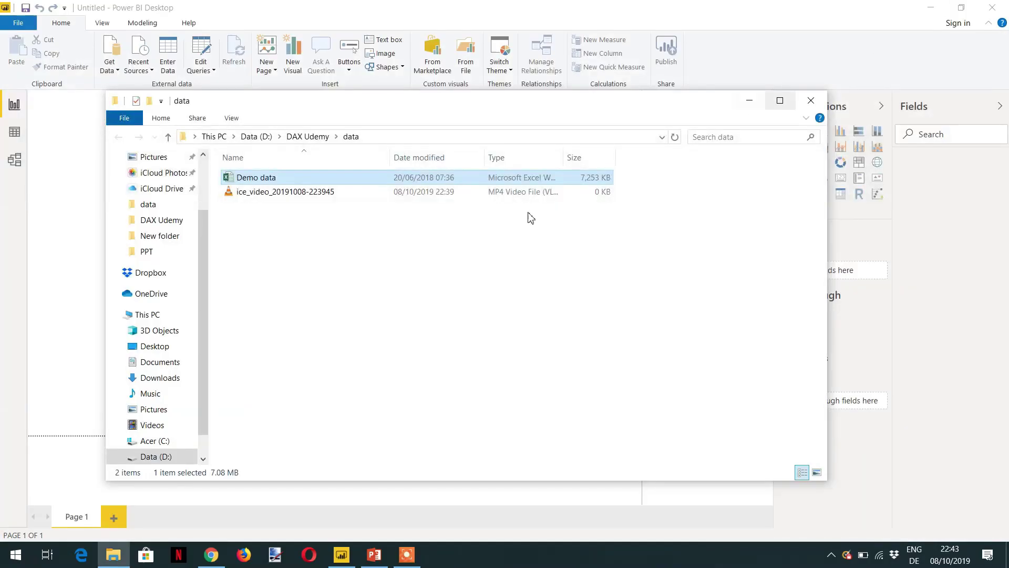
Step: Connect Power BI to the Demo data Excel workbook to reach its Navigator
click(81, 308)
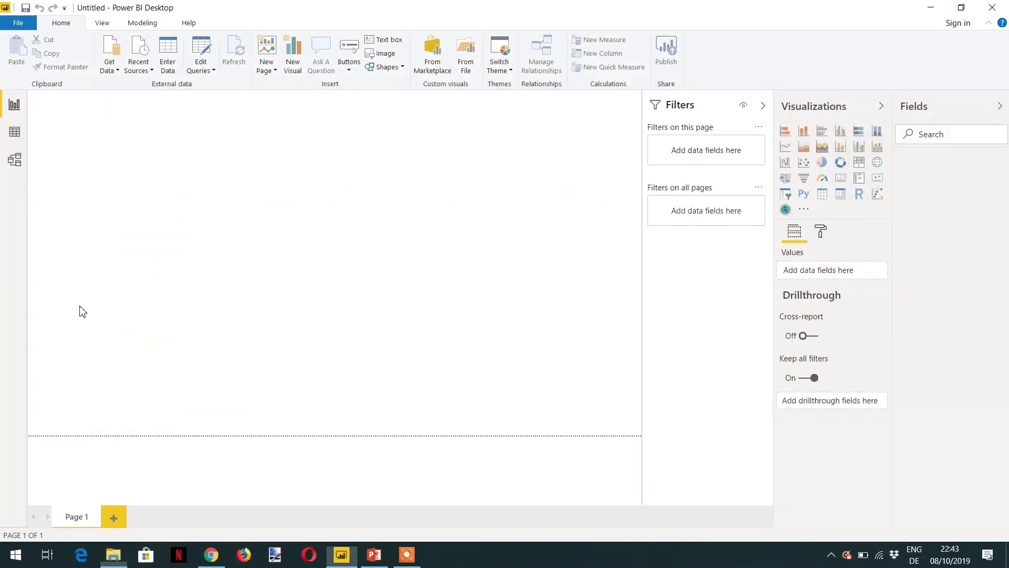
click(120, 76)
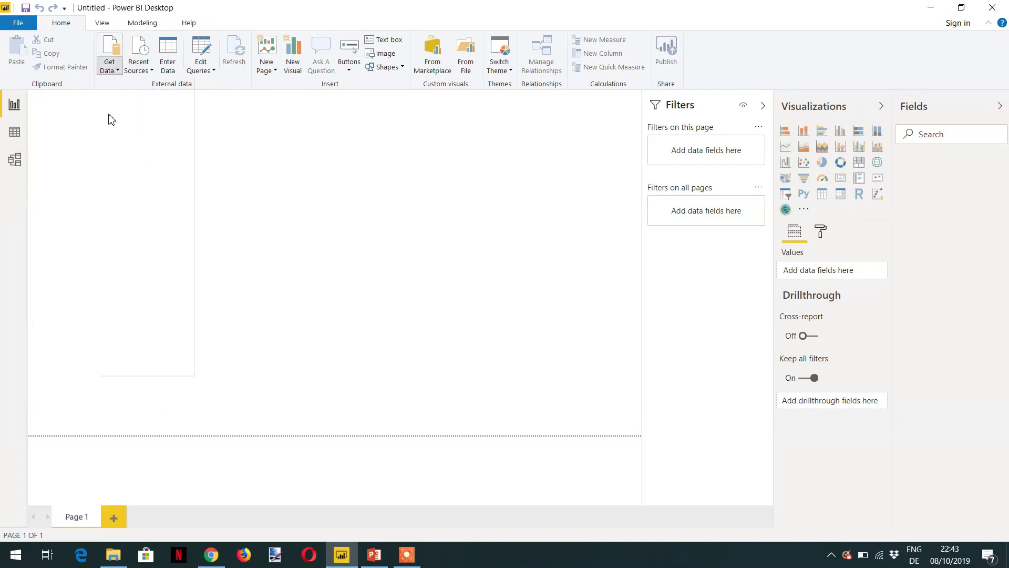
click(108, 63)
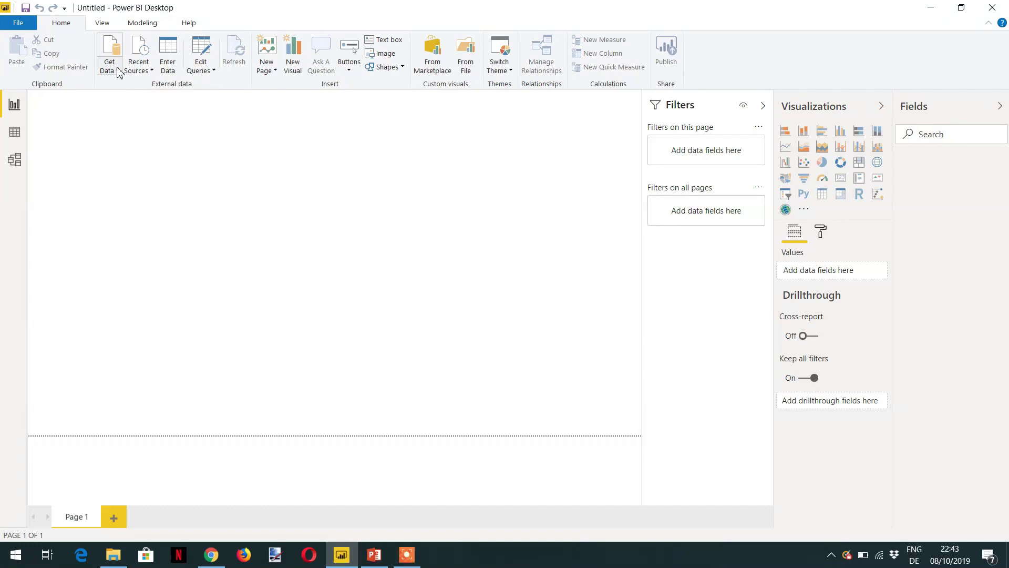
click(133, 105)
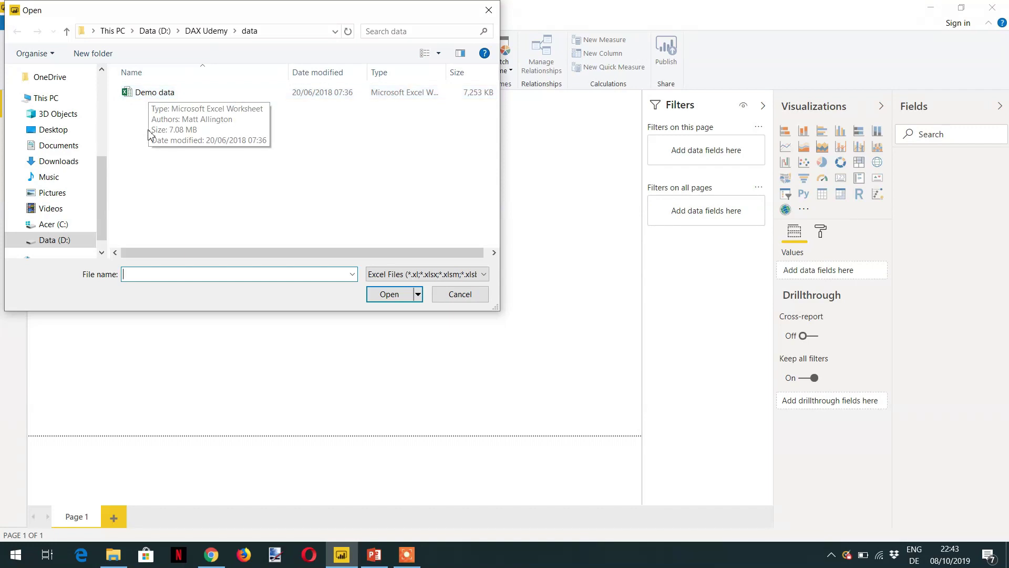
double_click(150, 97)
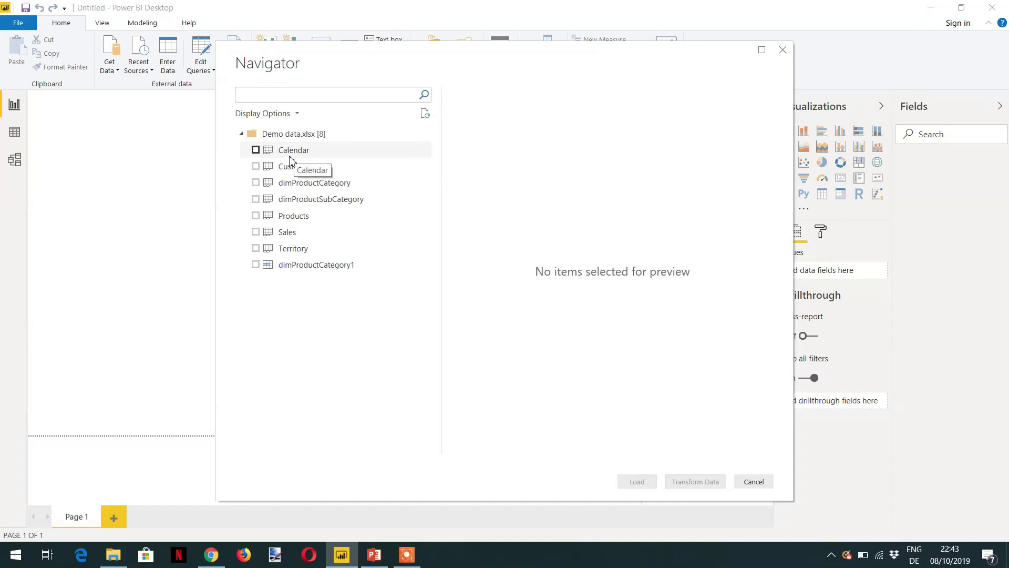
Step: Preview the dimProductCategory and Calendar tables in the Navigator
click(302, 185)
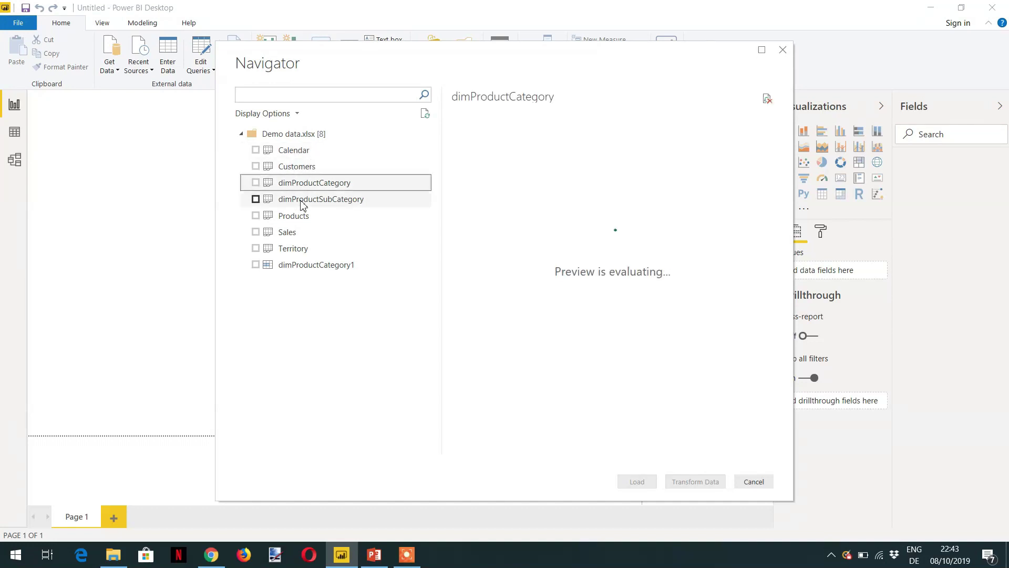
click(299, 153)
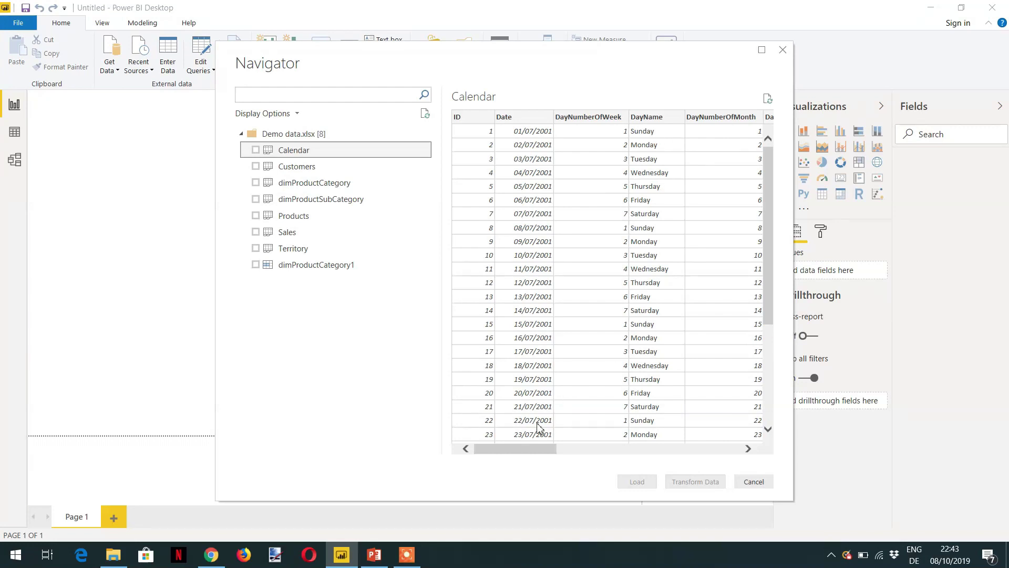
drag(535, 450, 592, 428)
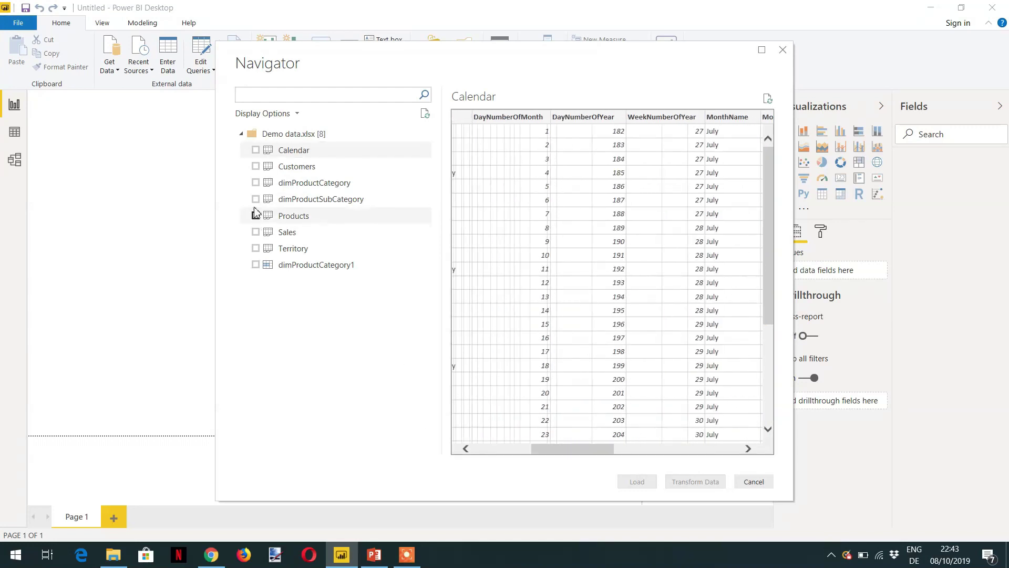
Step: Load Calendar, Customers, dimProductCategory, dimProductSubCategory, Products, Sales and Territory into the report
click(256, 150)
click(256, 166)
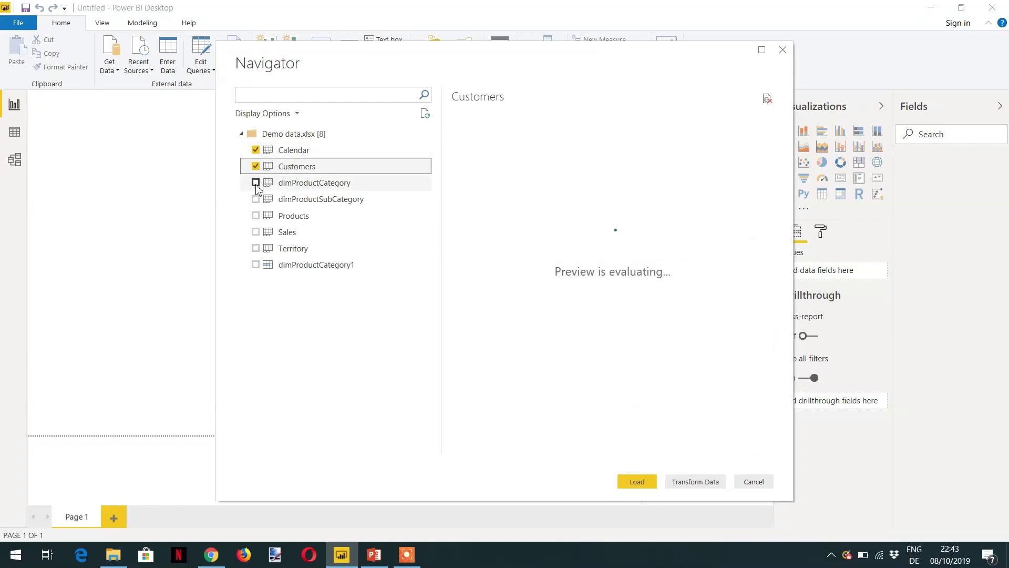
click(261, 183)
click(256, 199)
click(256, 216)
click(256, 232)
click(256, 248)
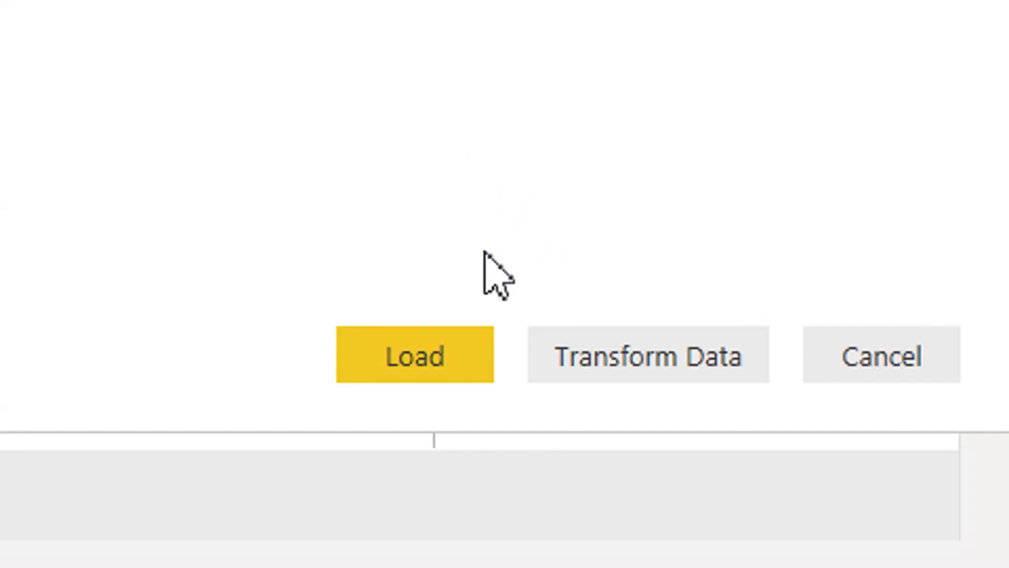
click(427, 360)
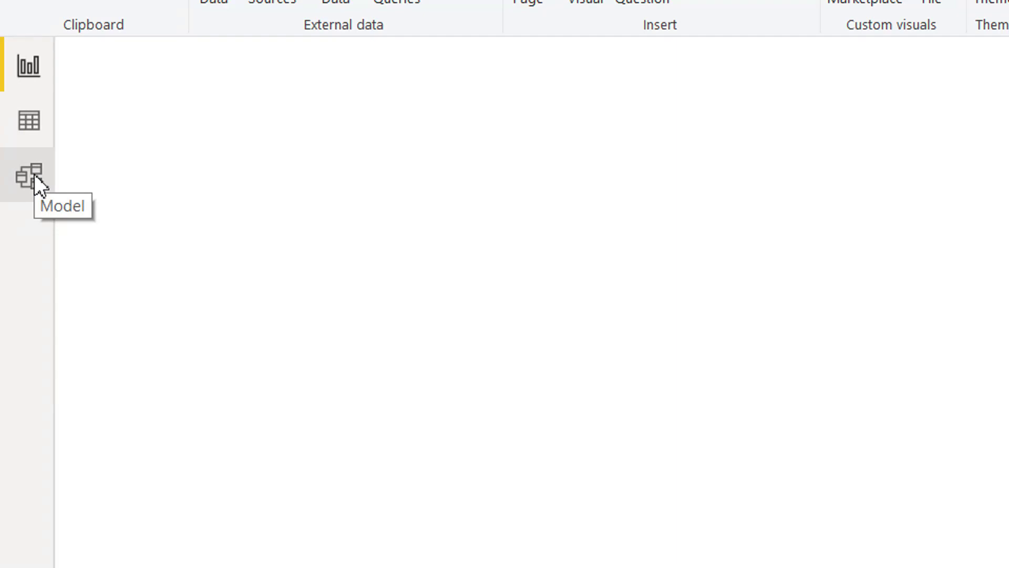
Step: In Data view, display the Customers, dimProductCategory, then dimProductSubCategory tables
click(36, 131)
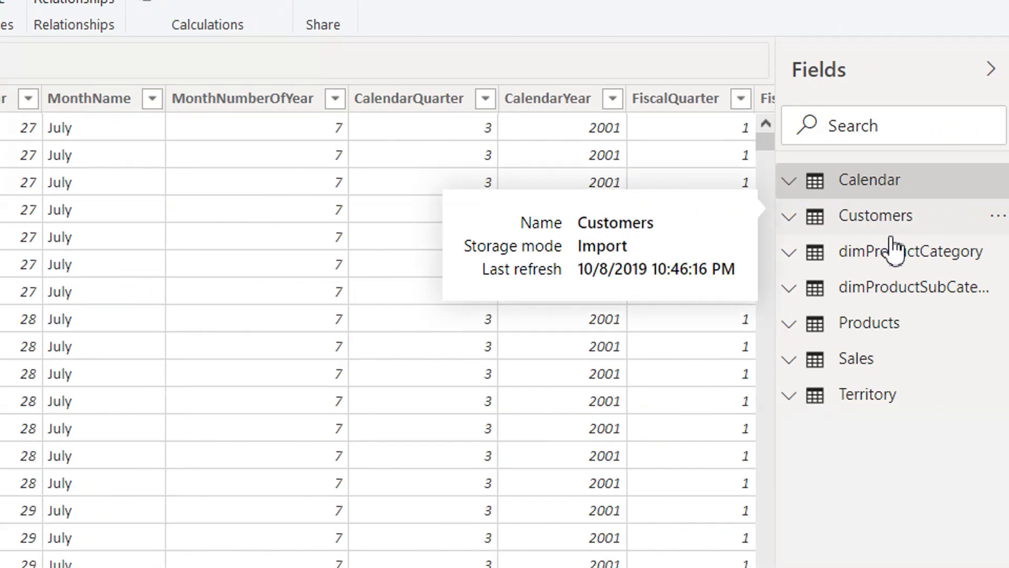
click(873, 216)
click(872, 228)
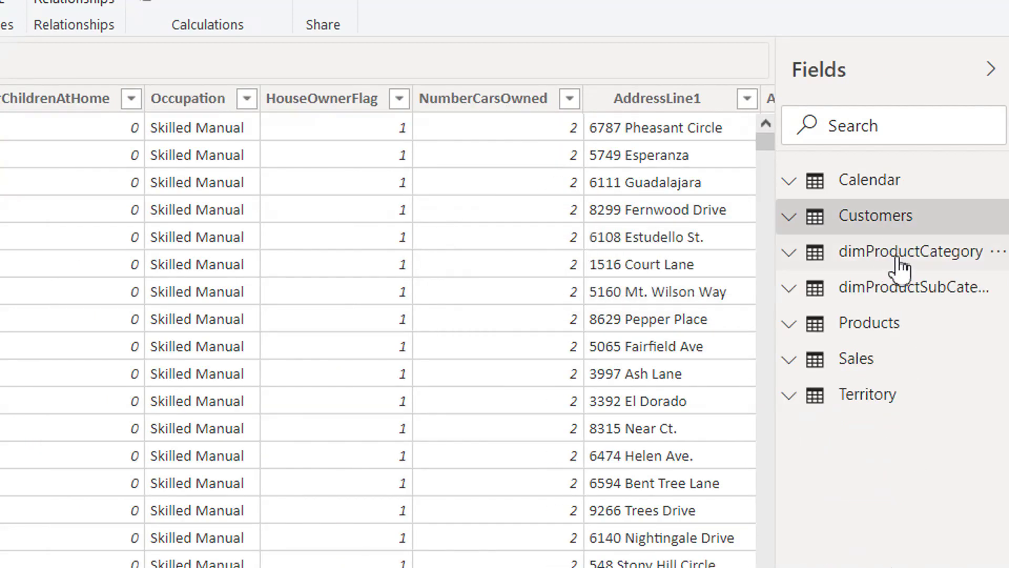
click(896, 255)
click(820, 258)
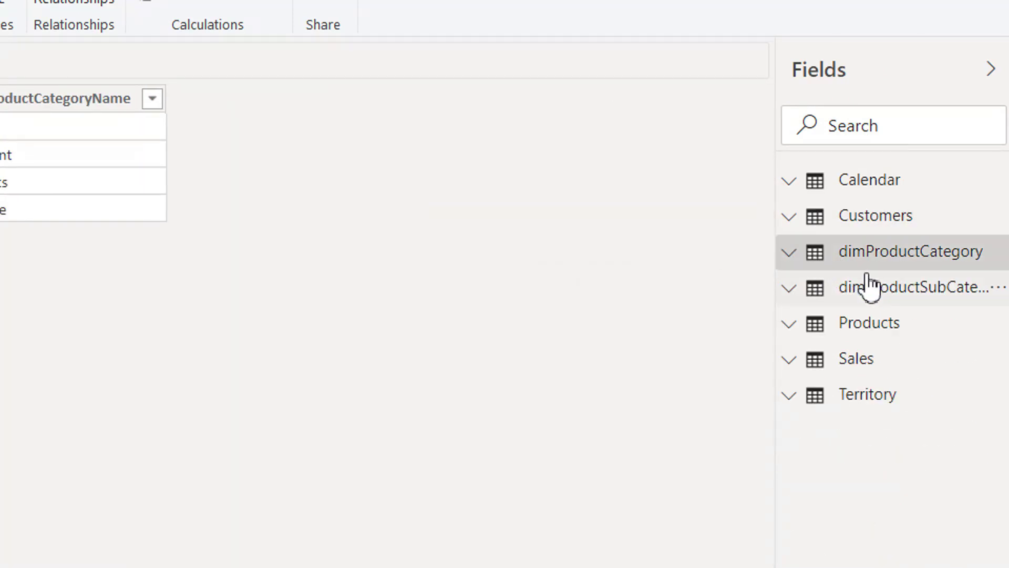
click(869, 291)
click(812, 290)
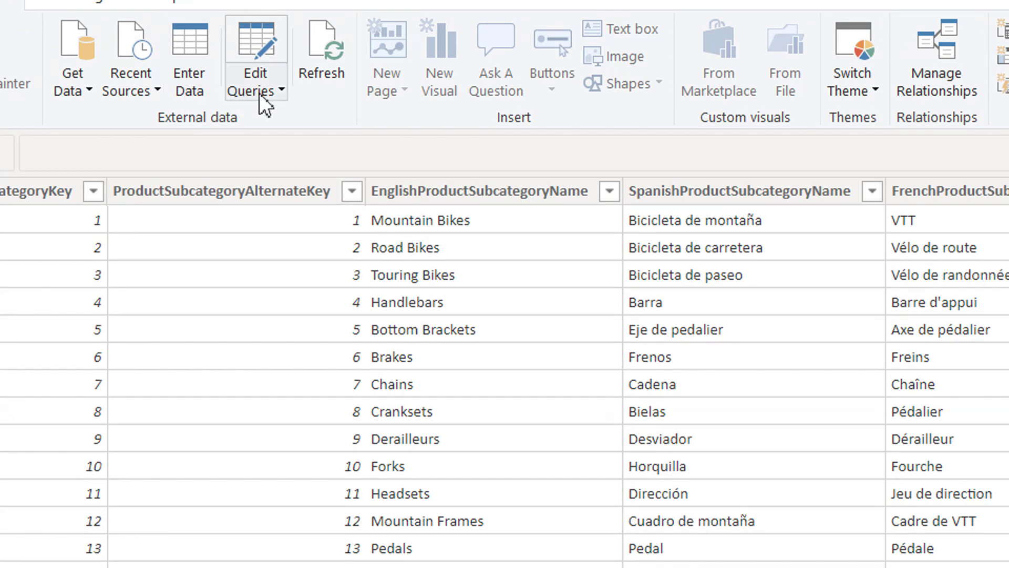
Step: In Power Query Editor, remove the DayNumberOfMonth column from the Calendar query
click(272, 92)
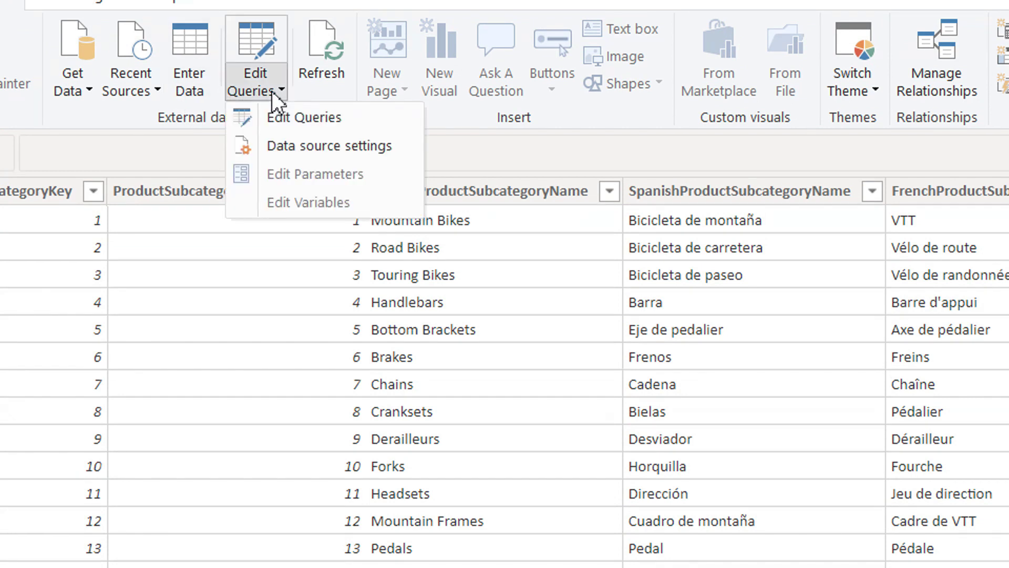
click(279, 122)
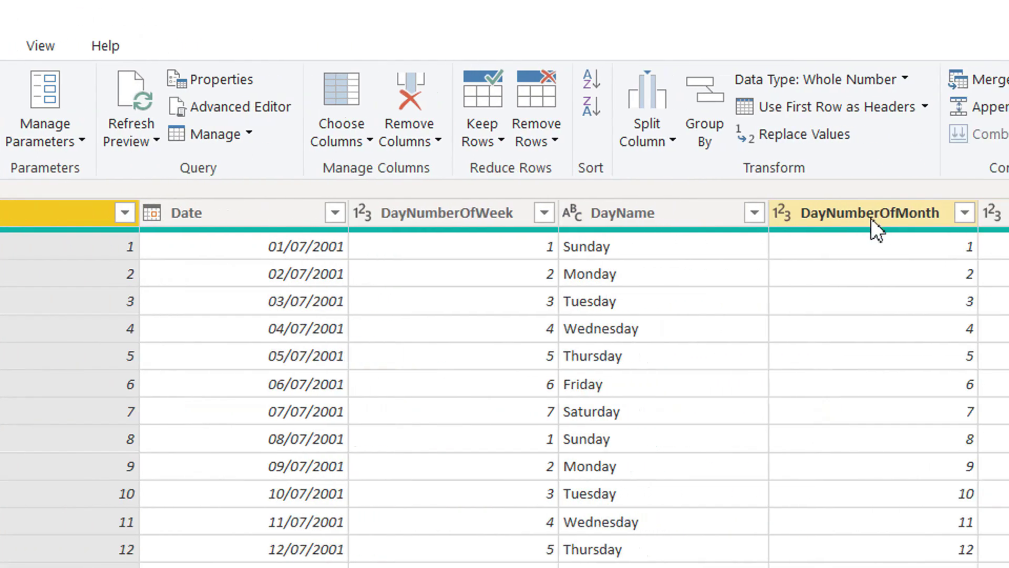
click(564, 215)
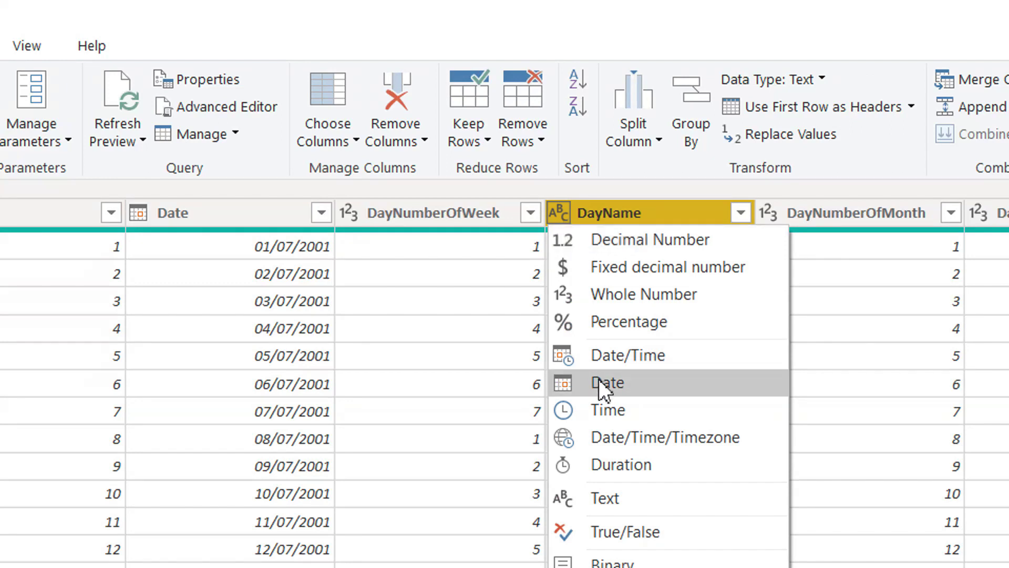
click(824, 181)
click(805, 209)
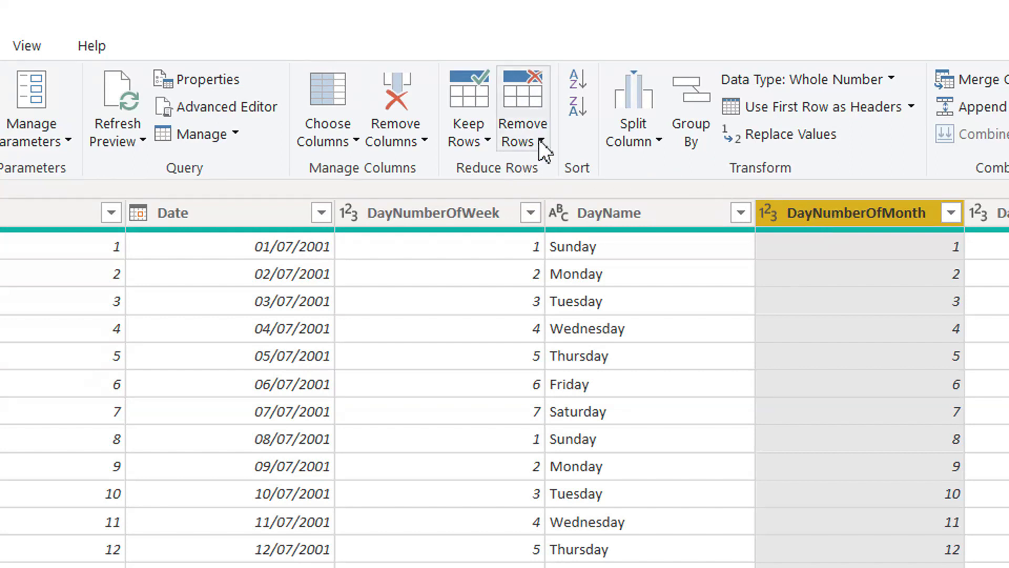
click(408, 126)
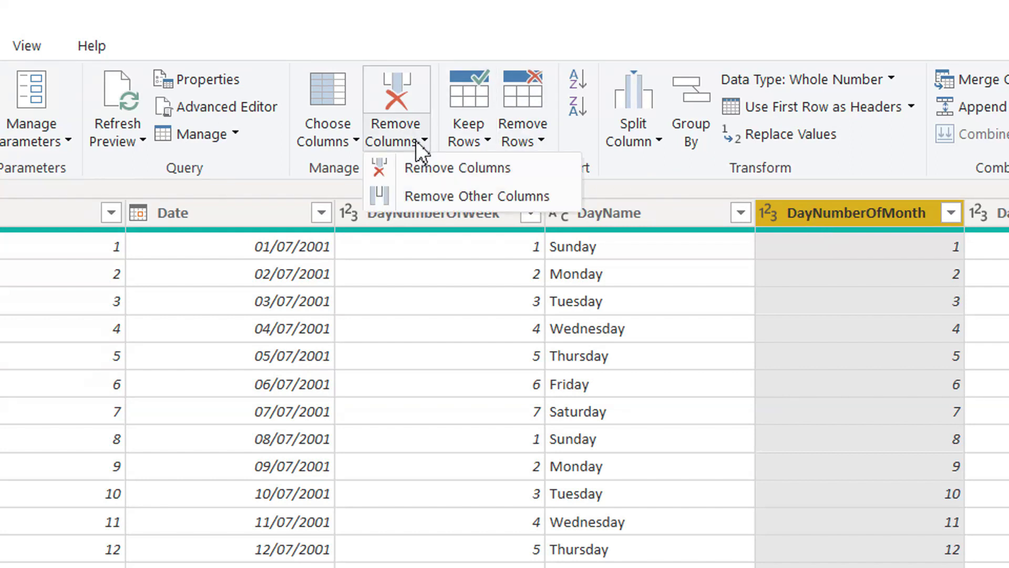
click(436, 168)
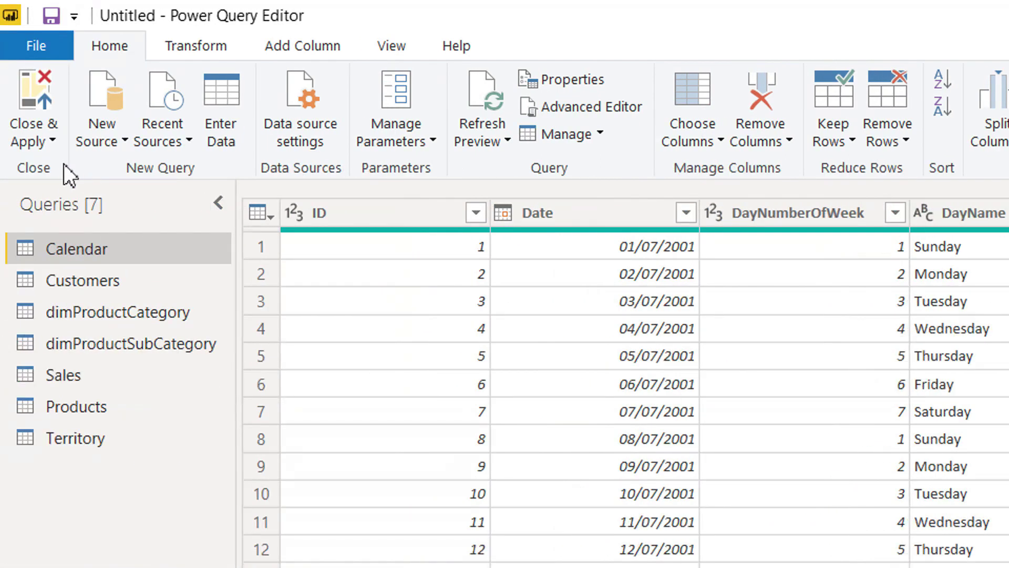
Step: Close & Apply the query changes, then create a new blank report from File > New
click(49, 144)
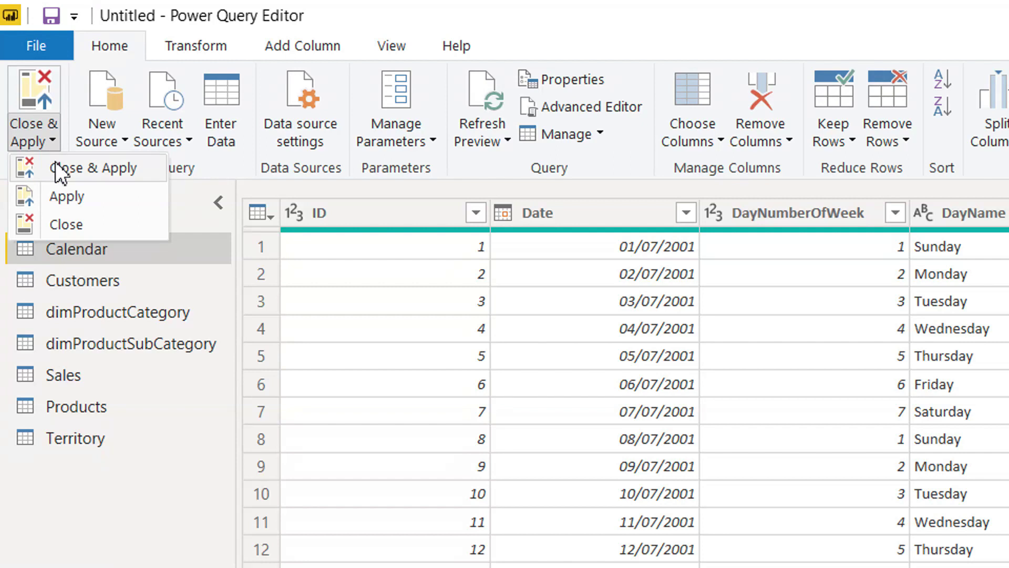
click(58, 168)
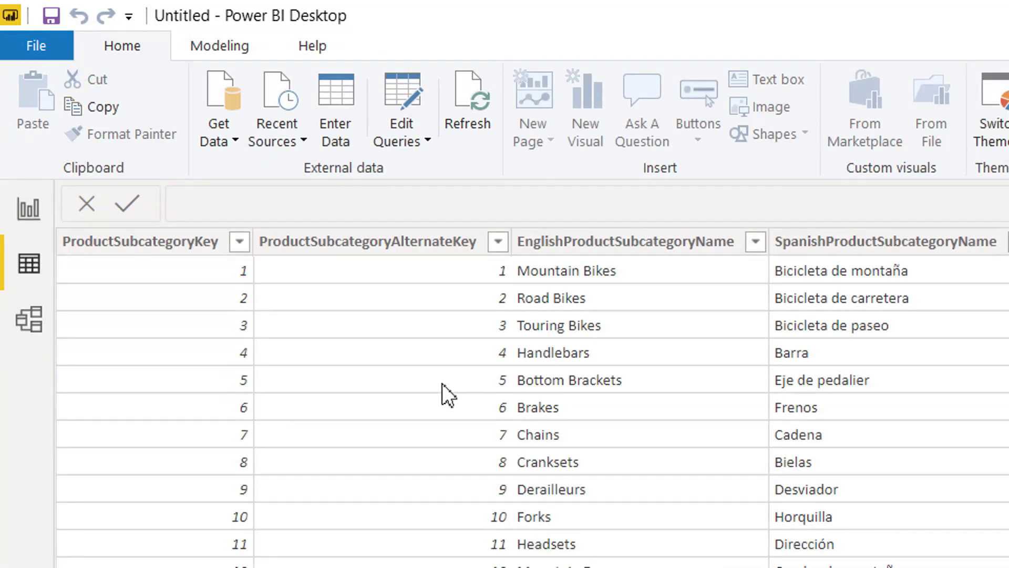
click(37, 333)
click(36, 209)
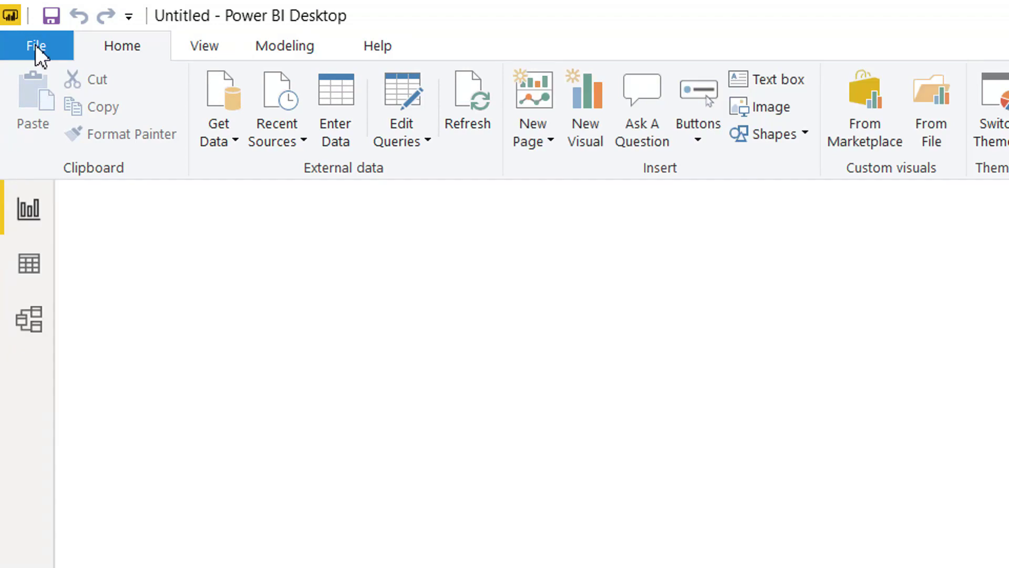
click(36, 46)
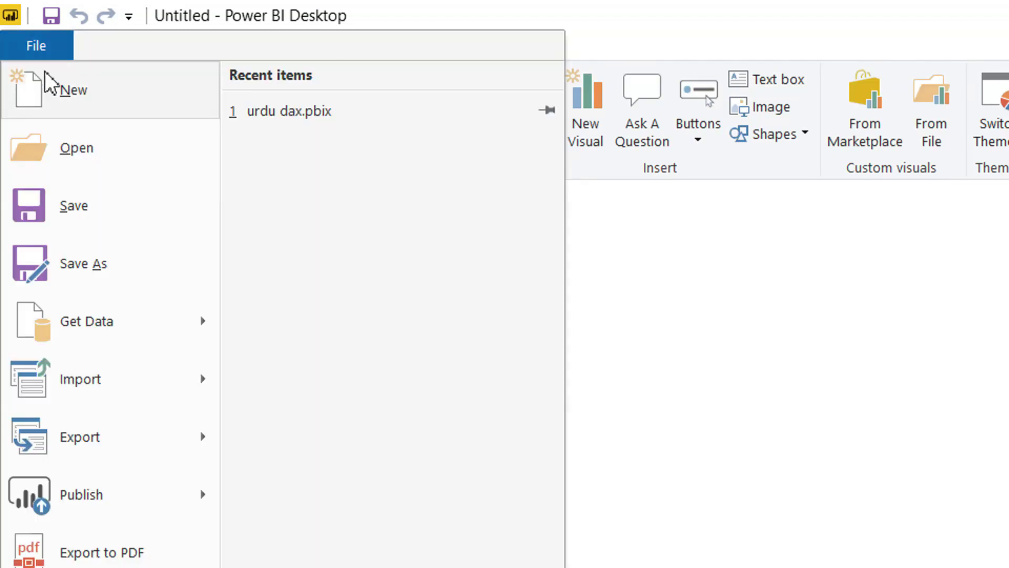
click(59, 94)
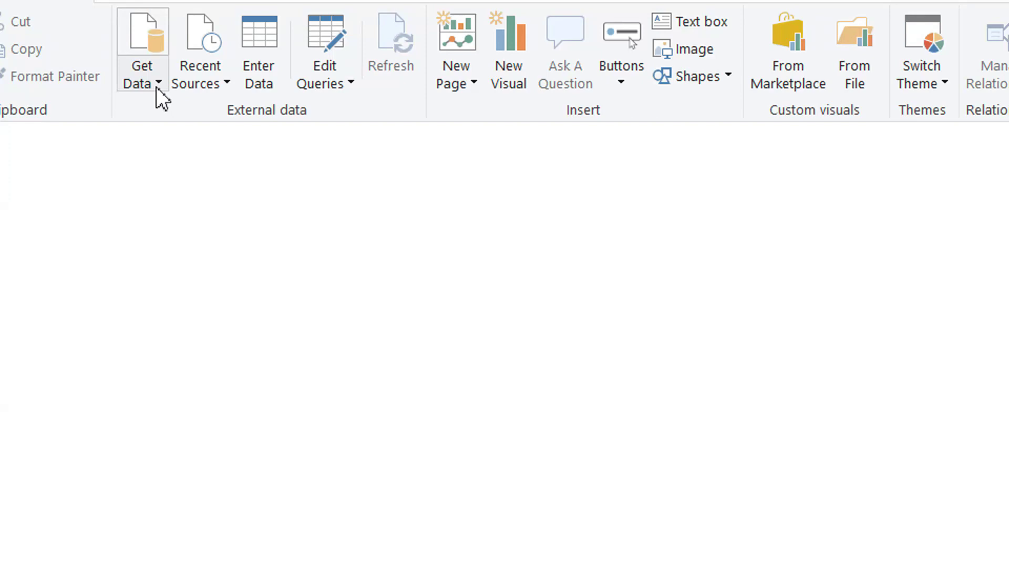
Step: Import the Demo data Excel workbook and open its chosen tables in Power Query Editor
click(156, 89)
click(210, 143)
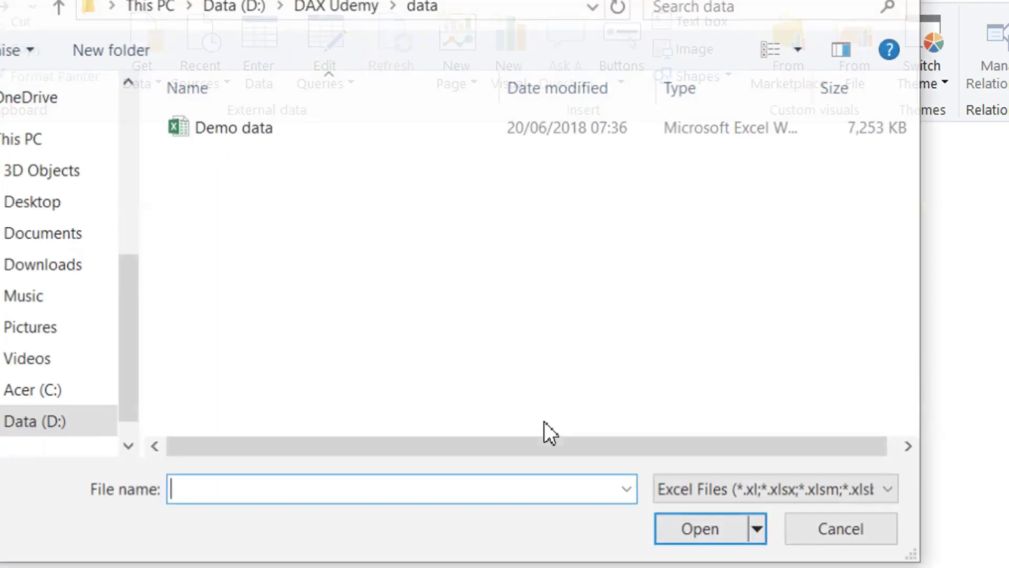
double_click(231, 131)
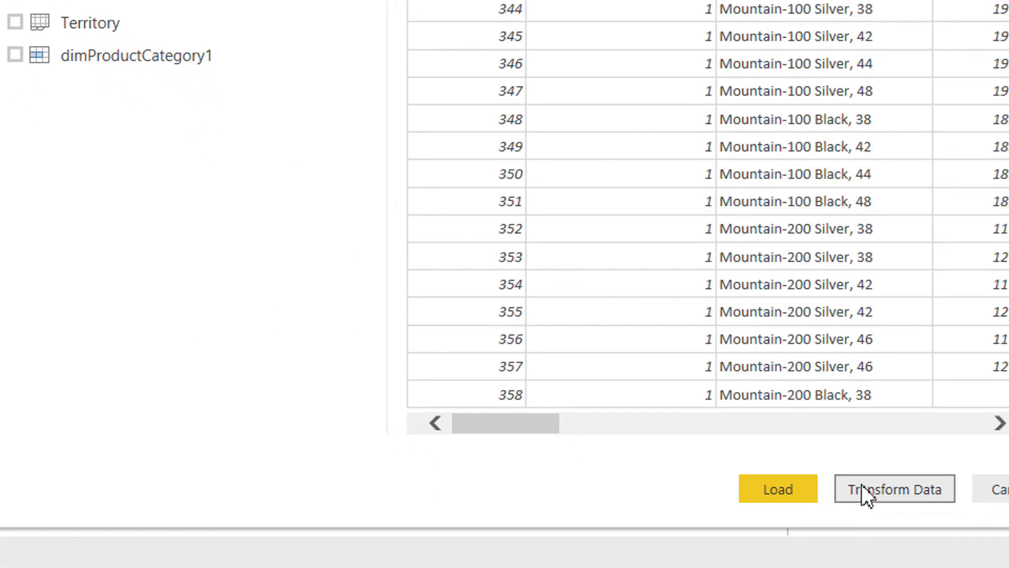
click(865, 486)
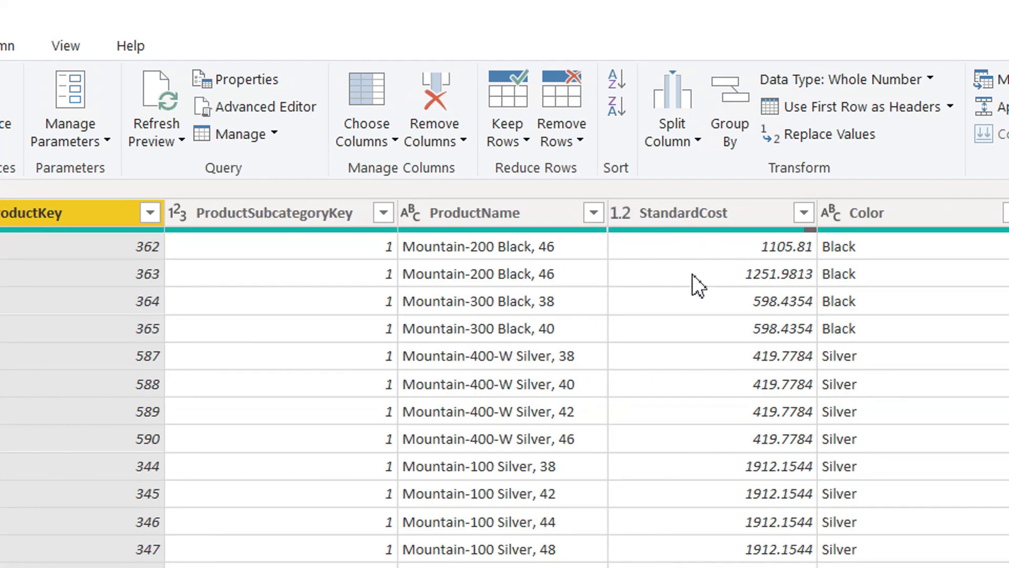
Step: Remove the ProductName column from Products, then dismiss the load summary reporting 45 errors
click(522, 213)
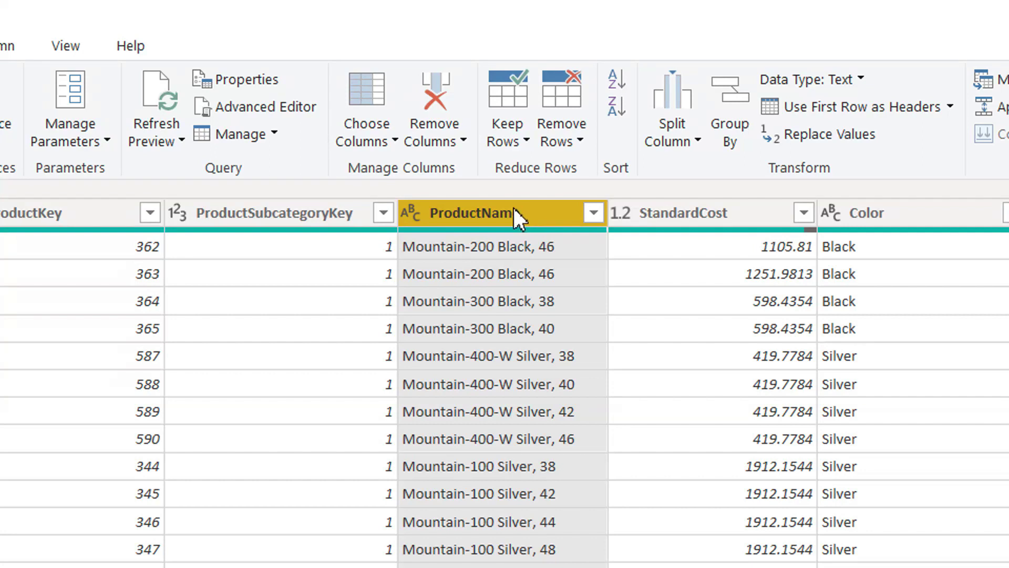
click(463, 141)
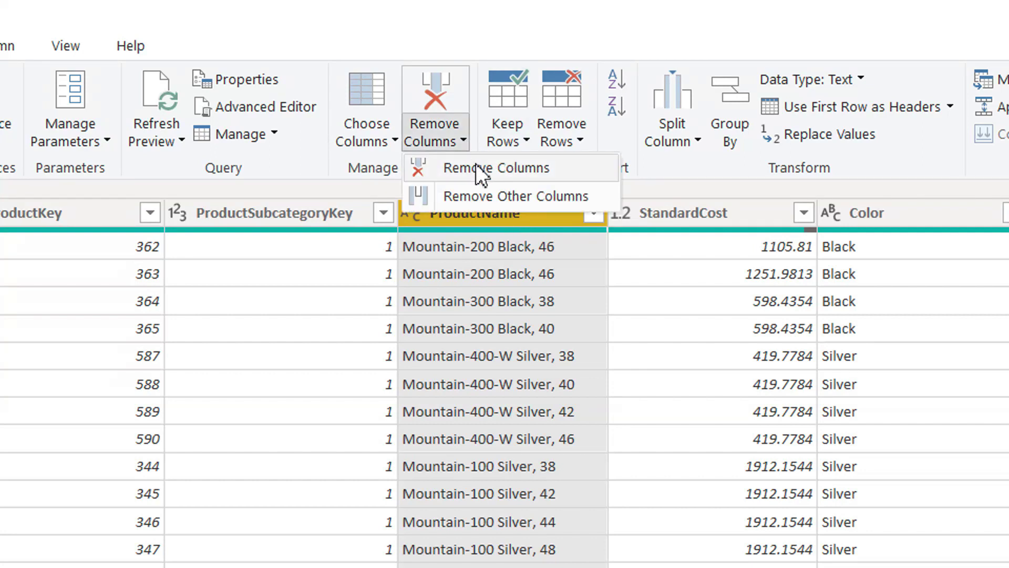
click(481, 174)
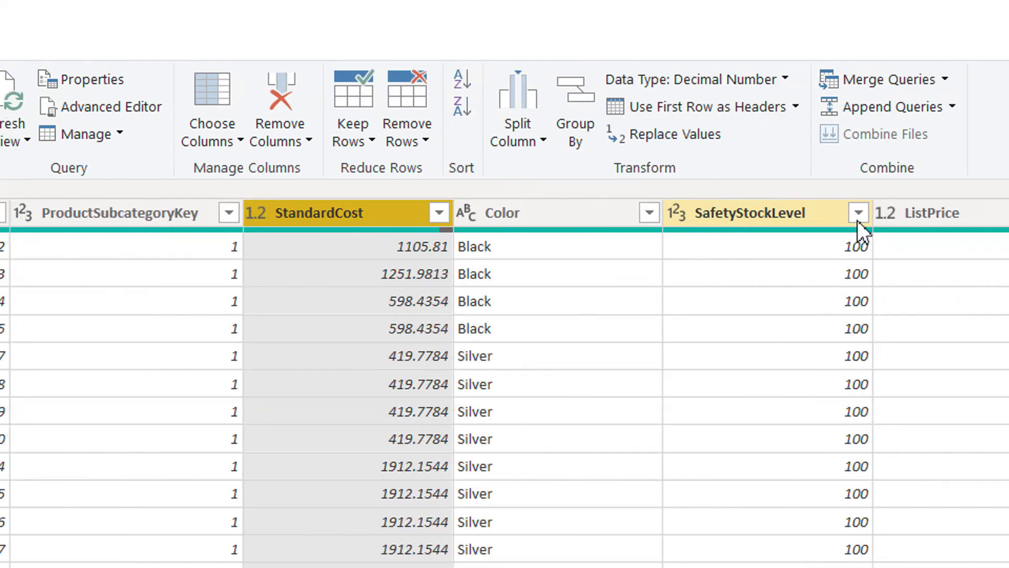
click(667, 216)
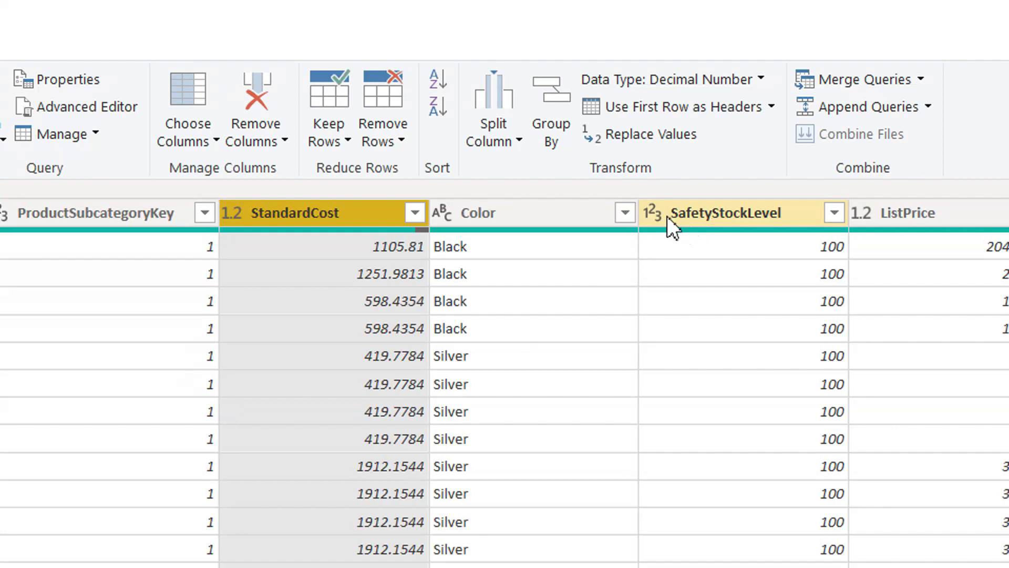
click(664, 213)
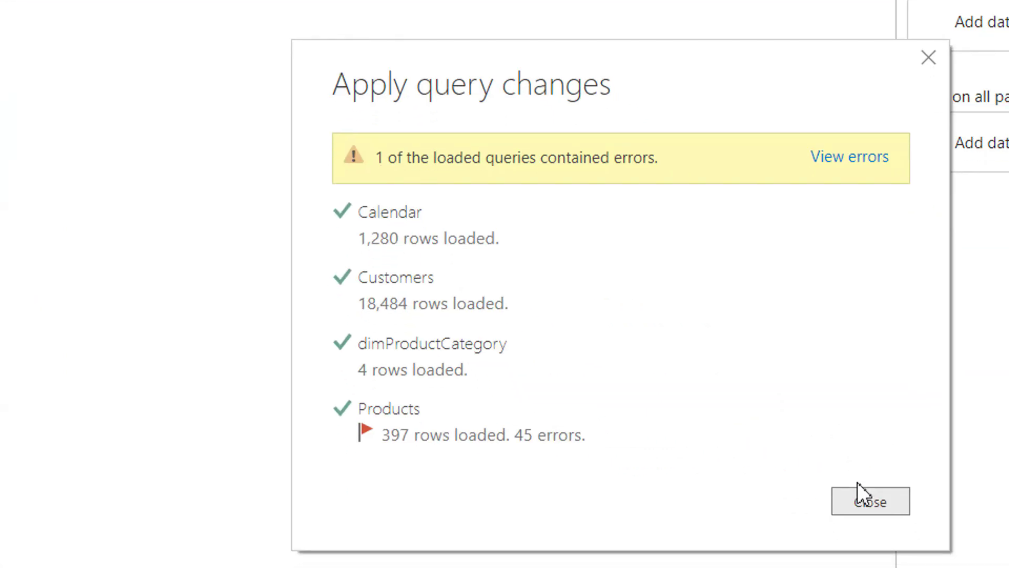
click(862, 500)
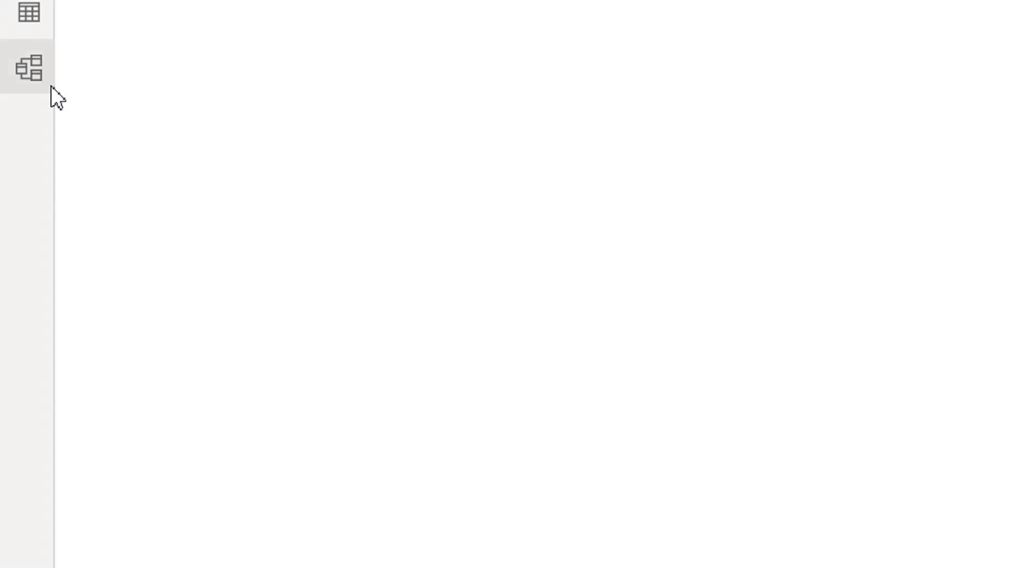
Step: In Model view, delete the Calendar table card via its right-click menu and confirm
click(43, 60)
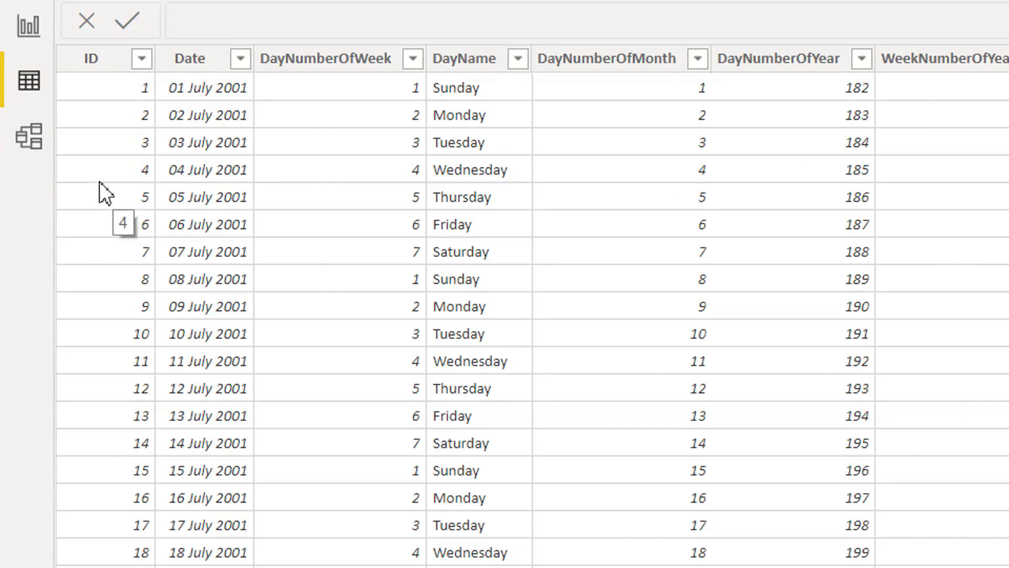
click(45, 143)
click(282, 88)
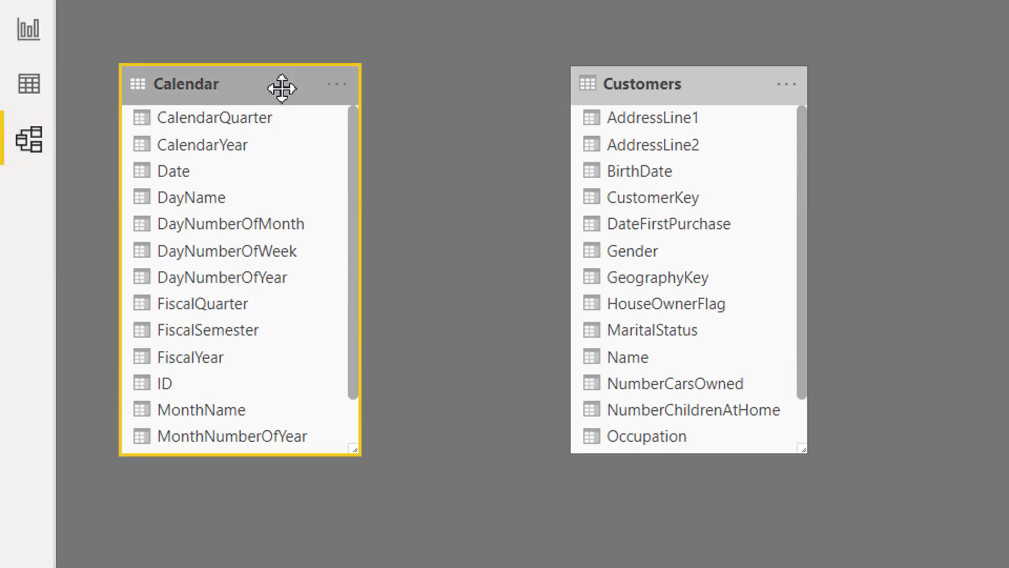
right_click(282, 88)
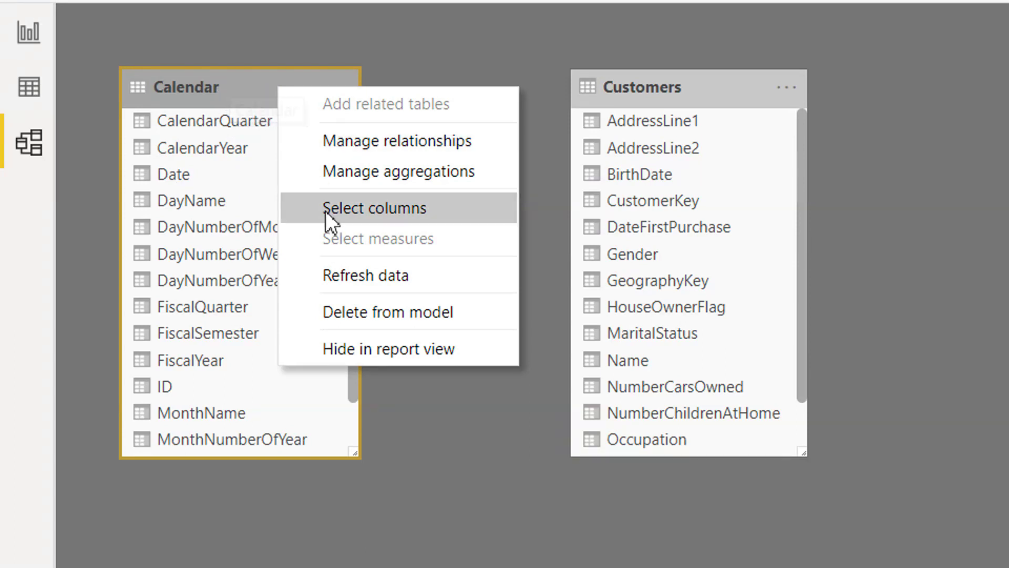
click(375, 310)
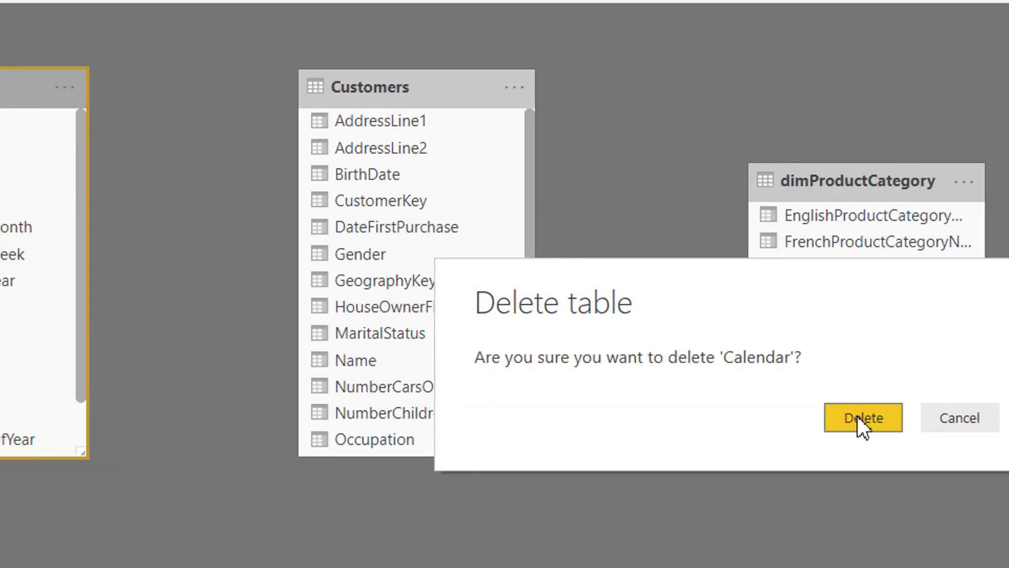
click(859, 419)
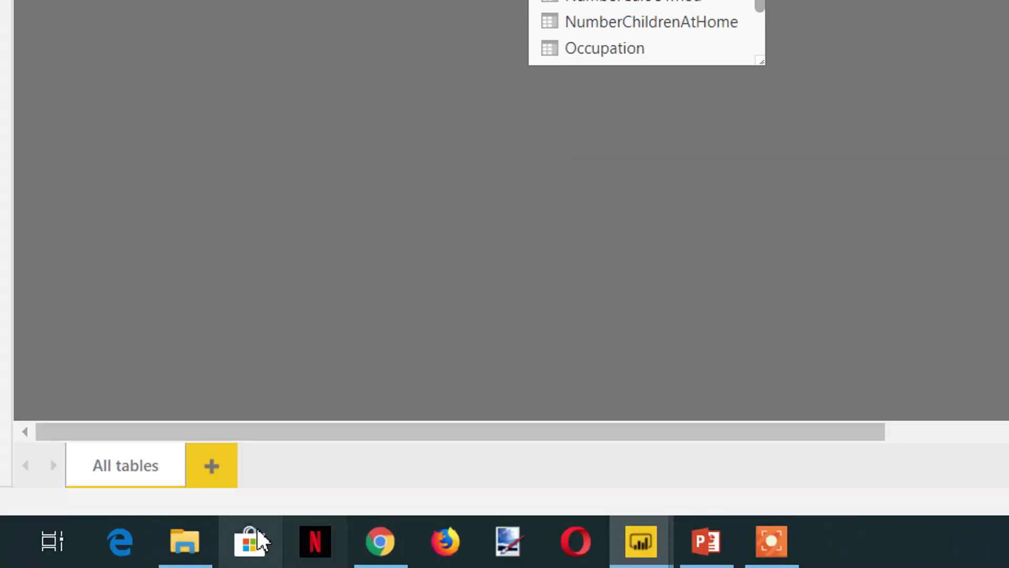
Step: Open the Demo data workbook from the DAX Udemy data folder in Excel
click(206, 544)
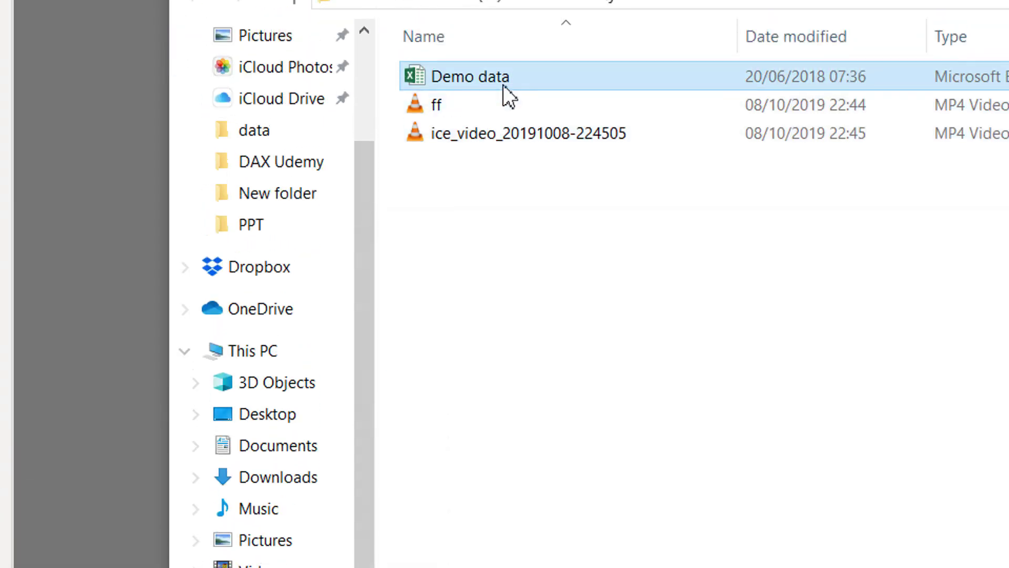
double_click(503, 85)
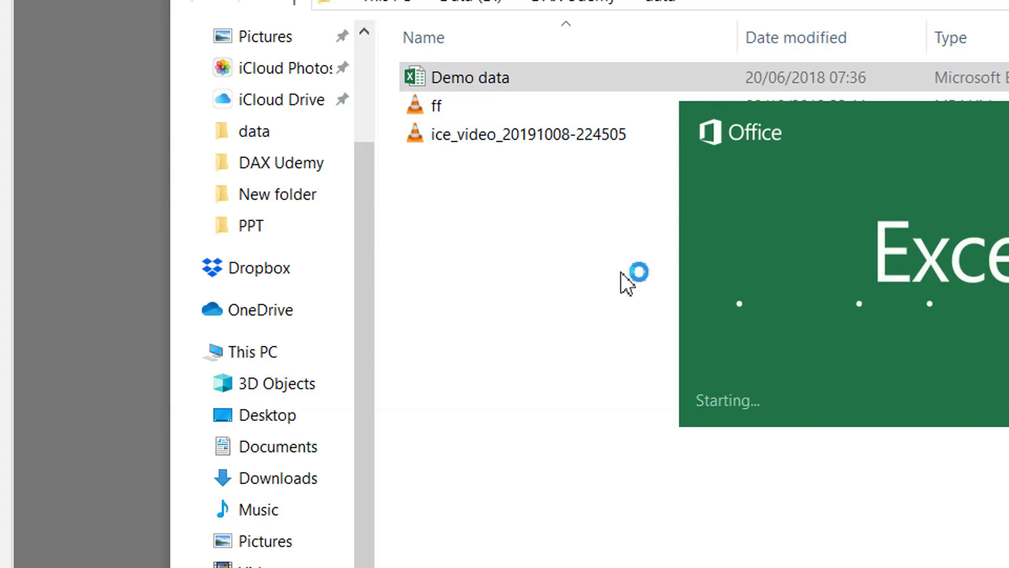